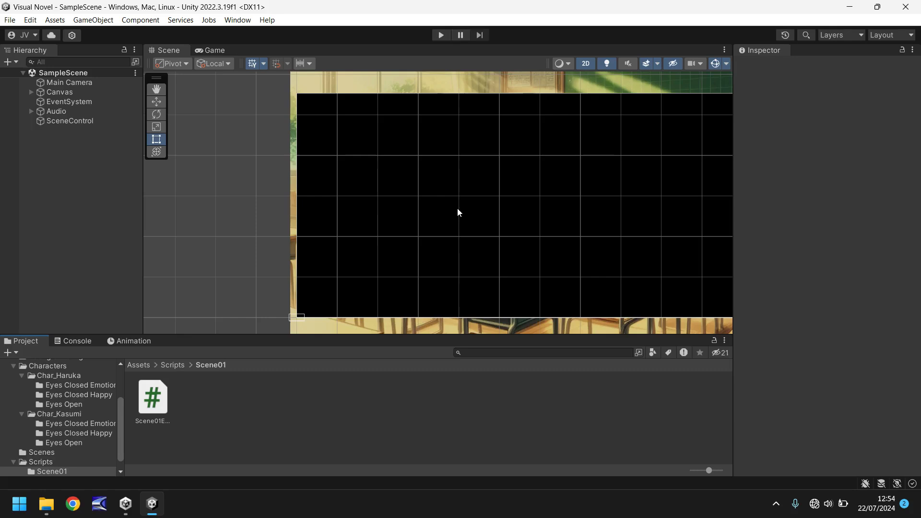
Step: Expand the Canvas in the Hierarchy to show ClassroomBack, KasumiConfused, KasumiAngry, HarukaLate and FadeIn
{"action": "left_click", "coordinate": [31, 92]}
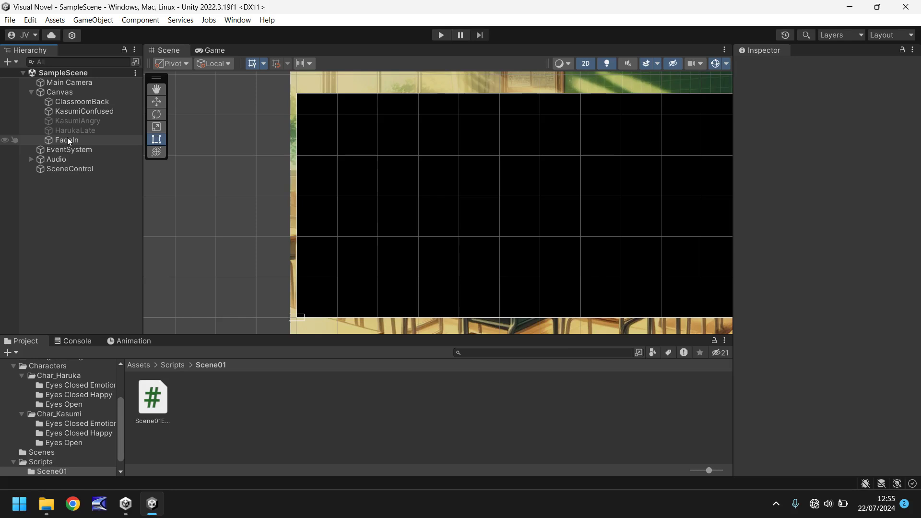
Step: Add a Raw Image under the Canvas and rename it TextBox
{"action": "left_click", "coordinate": [98, 21]}
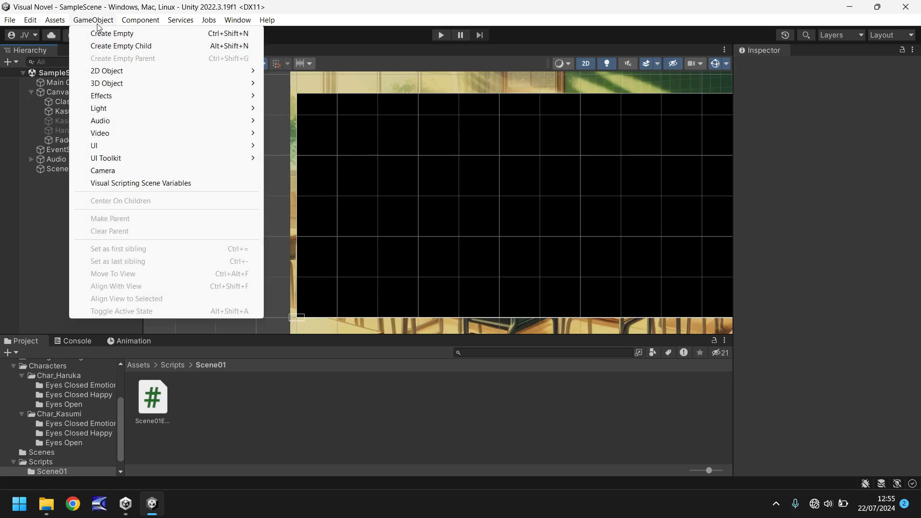
{"action": "mouse_move", "coordinate": [126, 147]}
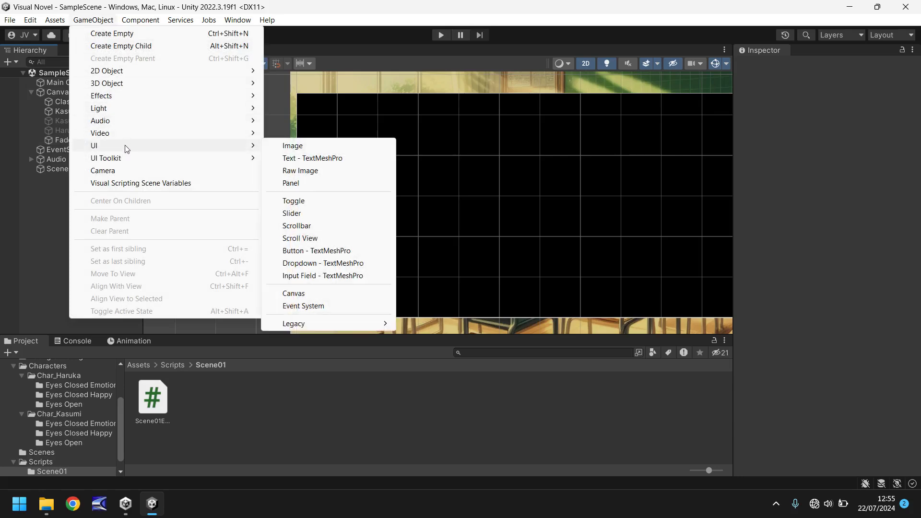
{"action": "left_click", "coordinate": [299, 168]}
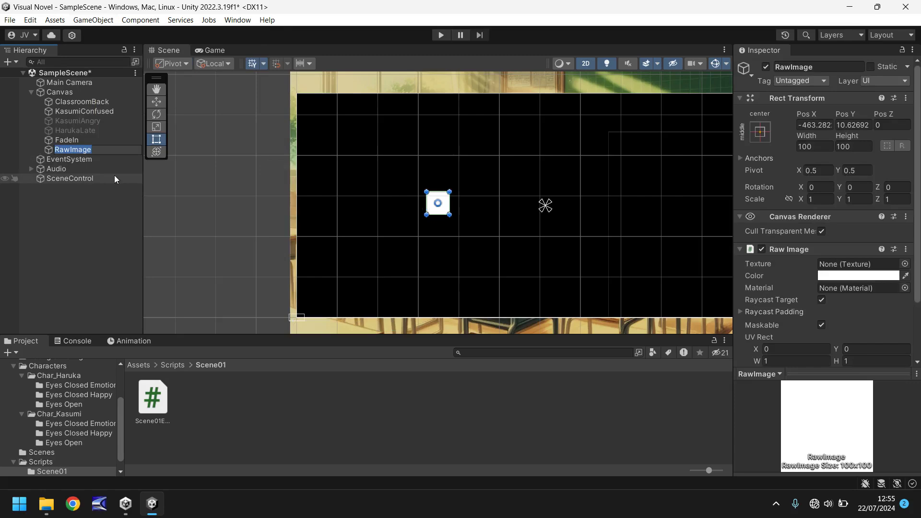
{"action": "type", "text": "TextBox"}
{"action": "key", "text": "Return"}
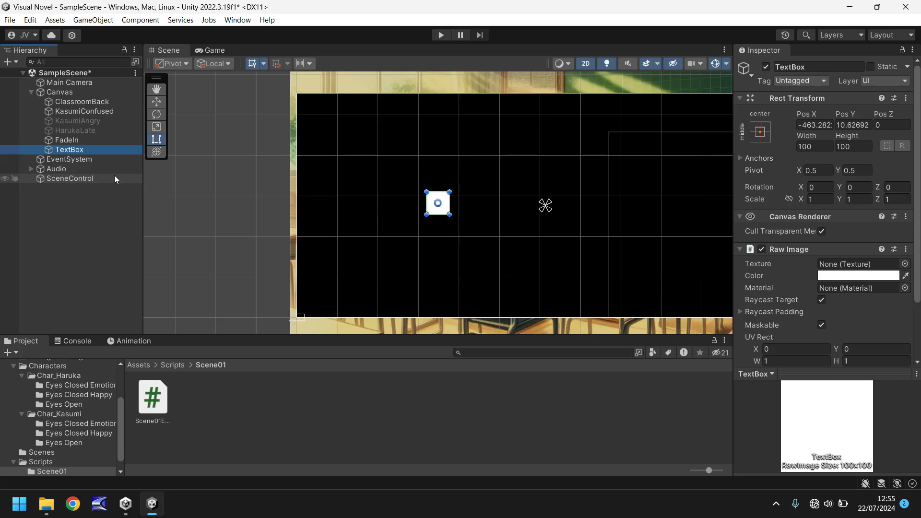
Step: Give the TextBox the stretch-stretch anchor preset
{"action": "left_click", "coordinate": [763, 133]}
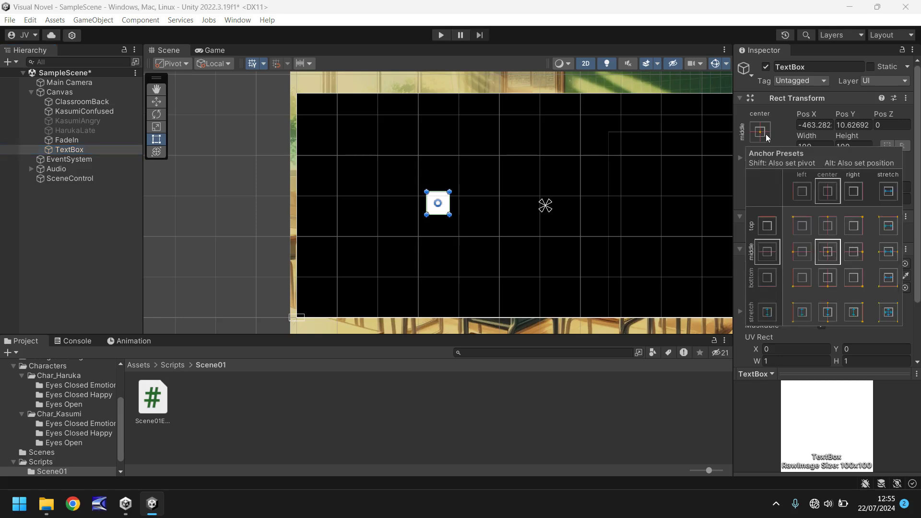
{"action": "left_click", "coordinate": [887, 314]}
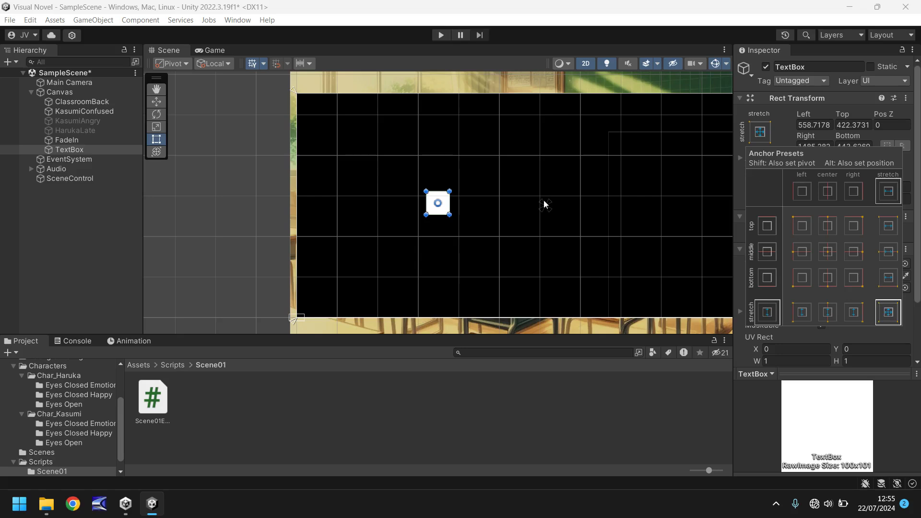
{"action": "left_click", "coordinate": [445, 201]}
Step: Move and resize the TextBox into a 2144×217 white strip across the canvas bottom
{"action": "left_click_drag", "start_coordinate": [445, 201], "coordinate": [313, 306]}
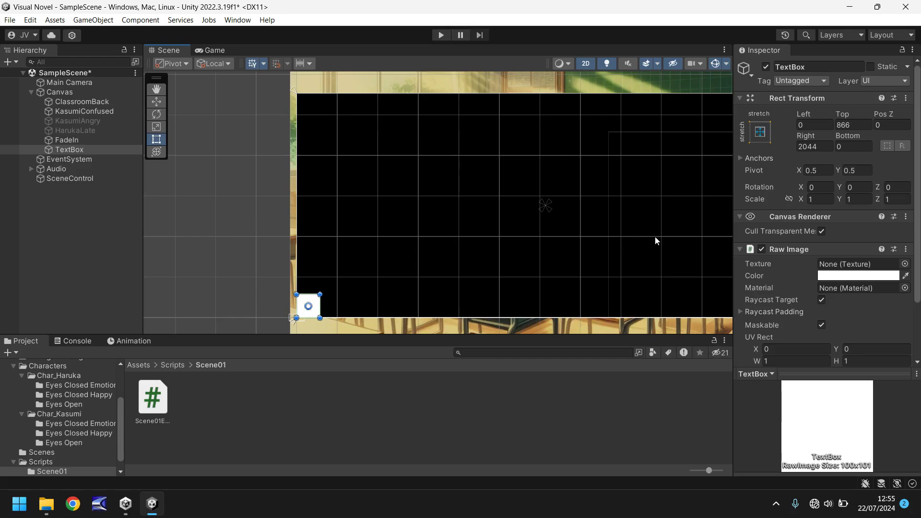
{"action": "scroll", "coordinate": [655, 237], "scroll_direction": "down", "scroll_amount": 2}
{"action": "middle_click_drag", "start_coordinate": [654, 233], "coordinate": [525, 211]}
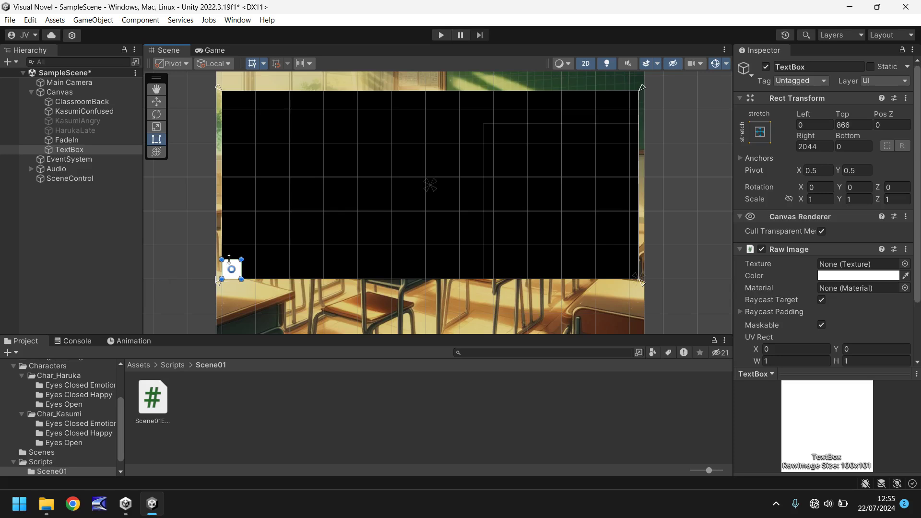
{"action": "left_click_drag", "start_coordinate": [241, 260], "coordinate": [639, 238]}
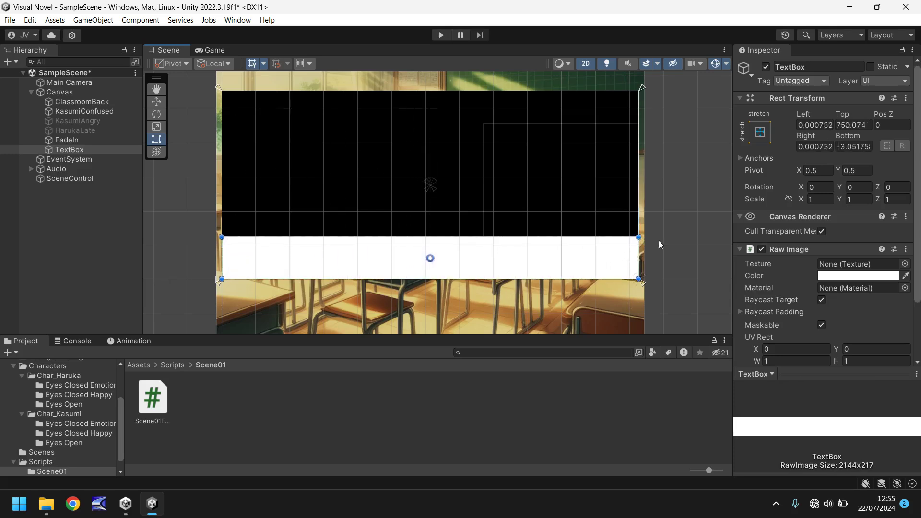
Step: Make the TextBox semi-transparent black with alpha 57 and preview it in Play mode
{"action": "left_click", "coordinate": [851, 276]}
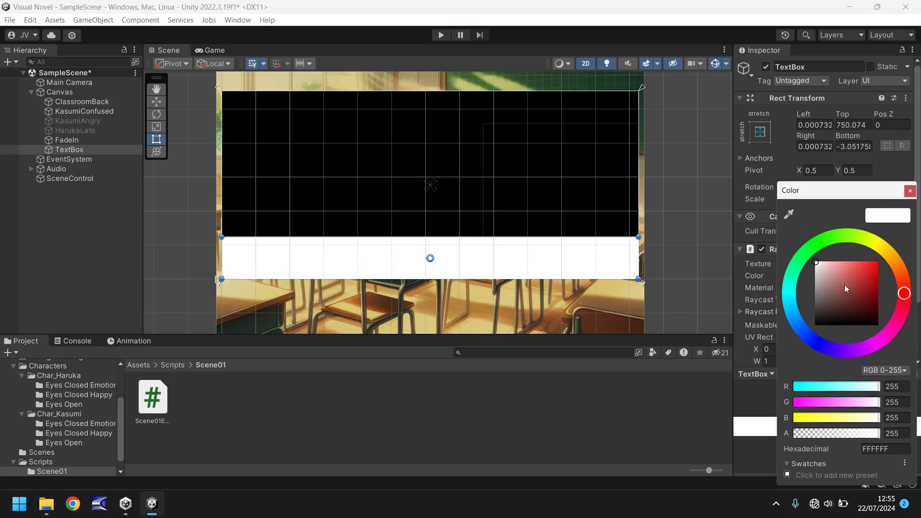
{"action": "left_click_drag", "start_coordinate": [842, 286], "coordinate": [883, 326]}
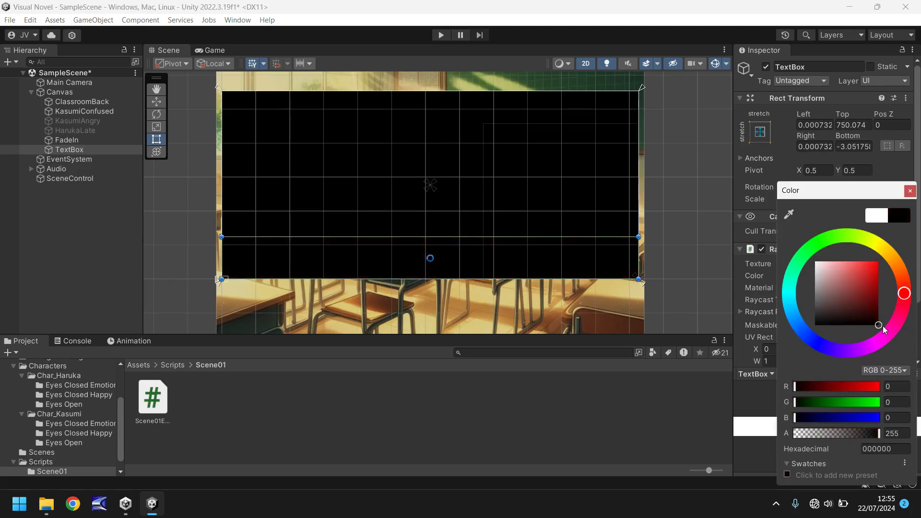
{"action": "left_click", "coordinate": [911, 191]}
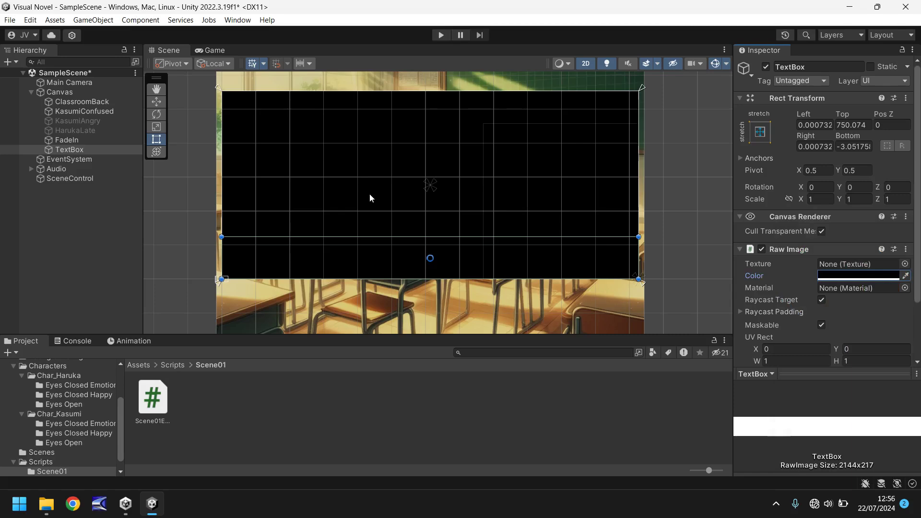
{"action": "left_click", "coordinate": [876, 277]}
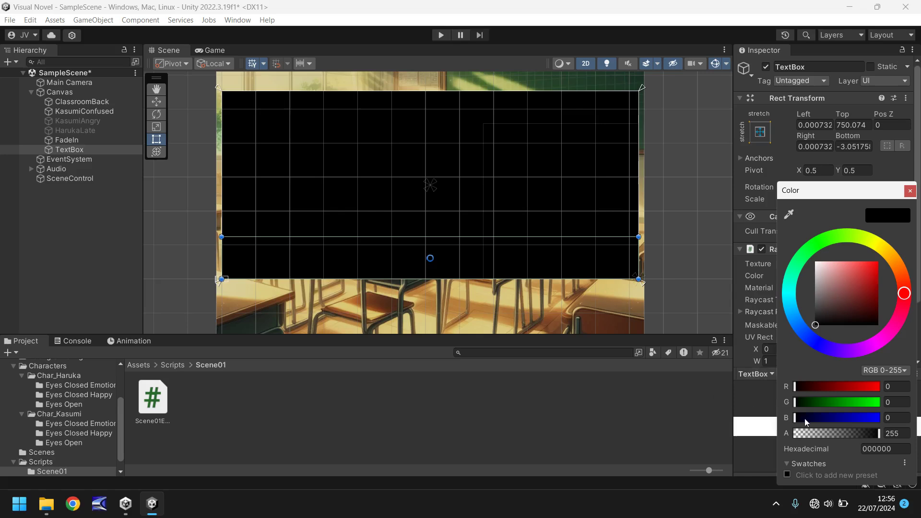
{"action": "left_click", "coordinate": [810, 433]}
{"action": "left_click_drag", "start_coordinate": [811, 434], "coordinate": [813, 434]}
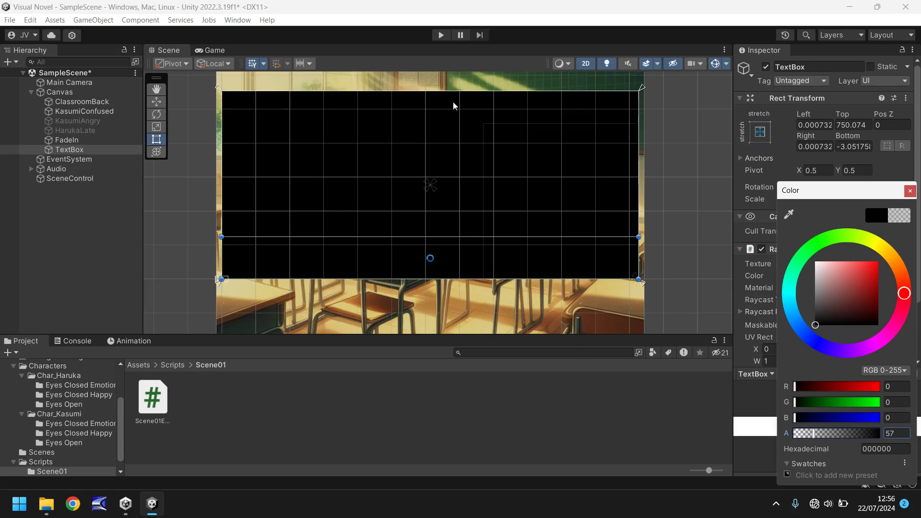
{"action": "left_click", "coordinate": [437, 38]}
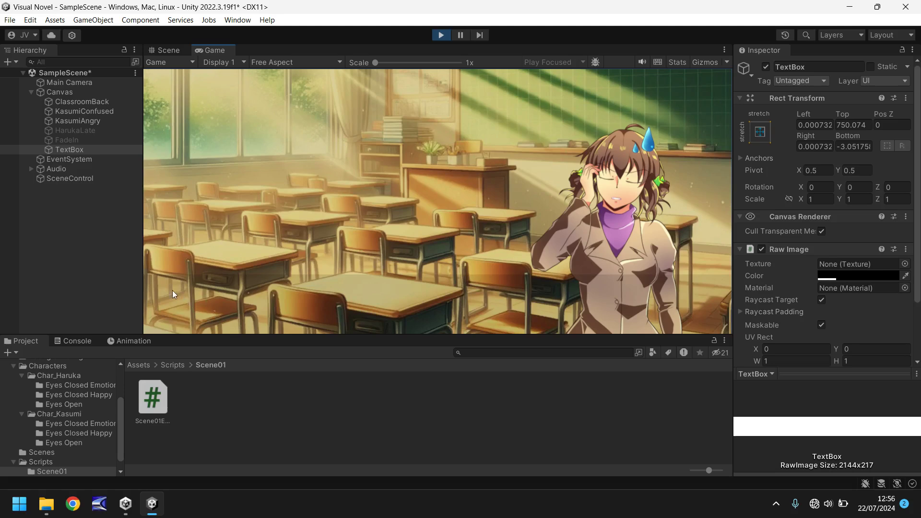
Step: Stop Play and raise the TextBox colour alpha to 150
{"action": "left_click", "coordinate": [439, 30]}
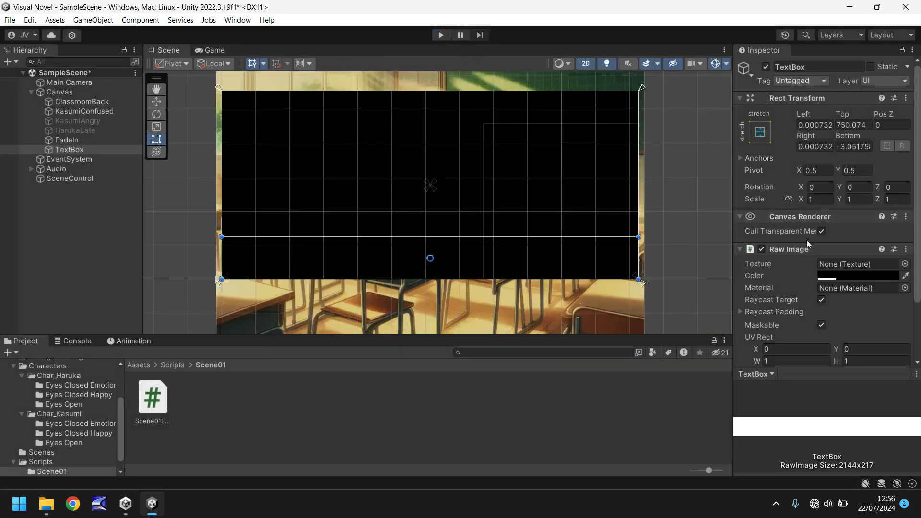
{"action": "left_click", "coordinate": [839, 275]}
{"action": "left_click", "coordinate": [891, 433]}
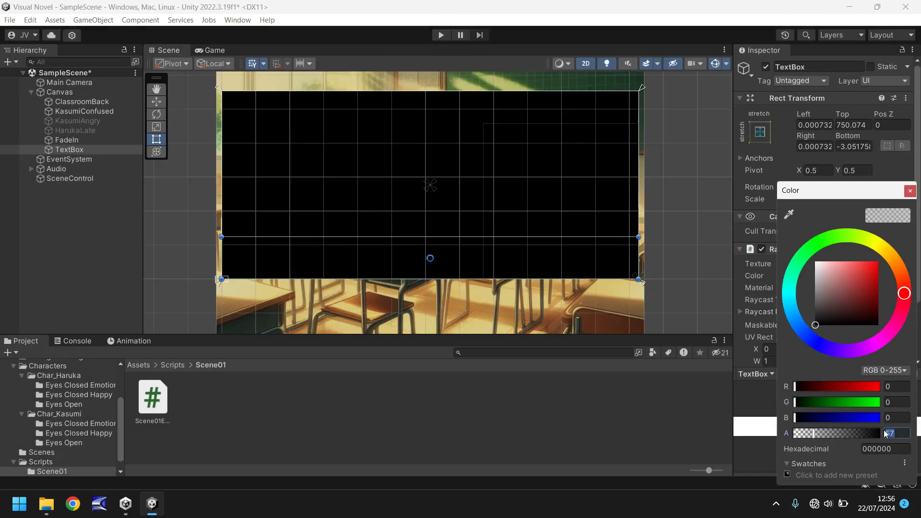
{"action": "type", "text": "150"}
Step: Raise the TextBox top edge to make it 2144×318, then check it in Play mode
{"action": "left_click_drag", "start_coordinate": [422, 239], "coordinate": [420, 218]}
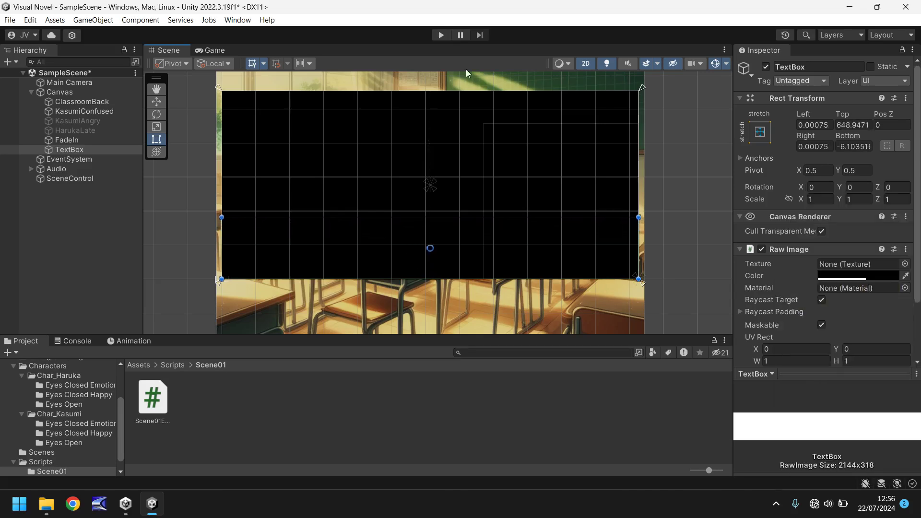
{"action": "left_click", "coordinate": [443, 36]}
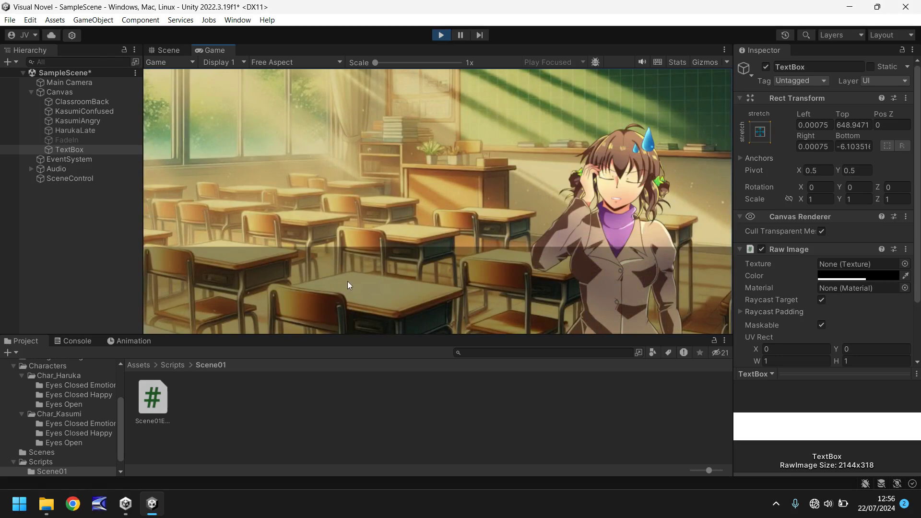
{"action": "left_click", "coordinate": [441, 35]}
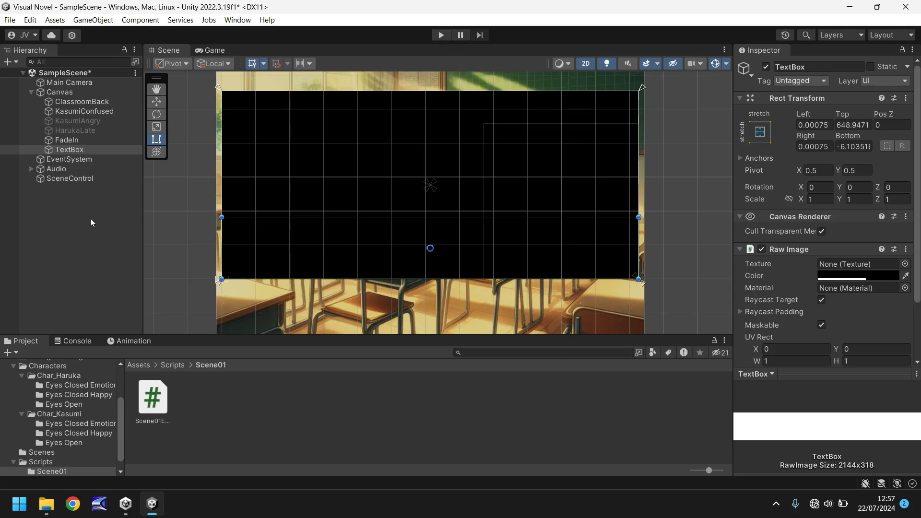
Step: Add a Text - TextMeshPro object under the Canvas, importing the TMP Essentials
{"action": "left_click", "coordinate": [91, 20]}
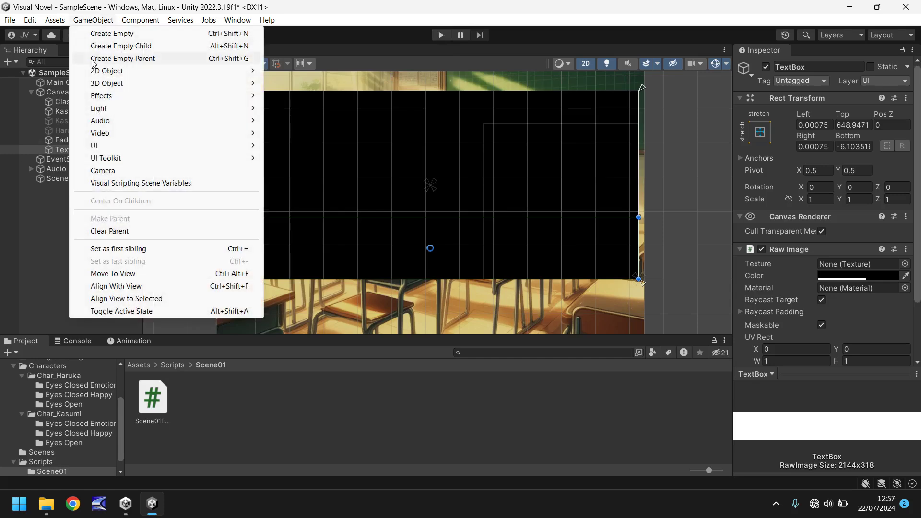
{"action": "mouse_move", "coordinate": [120, 150]}
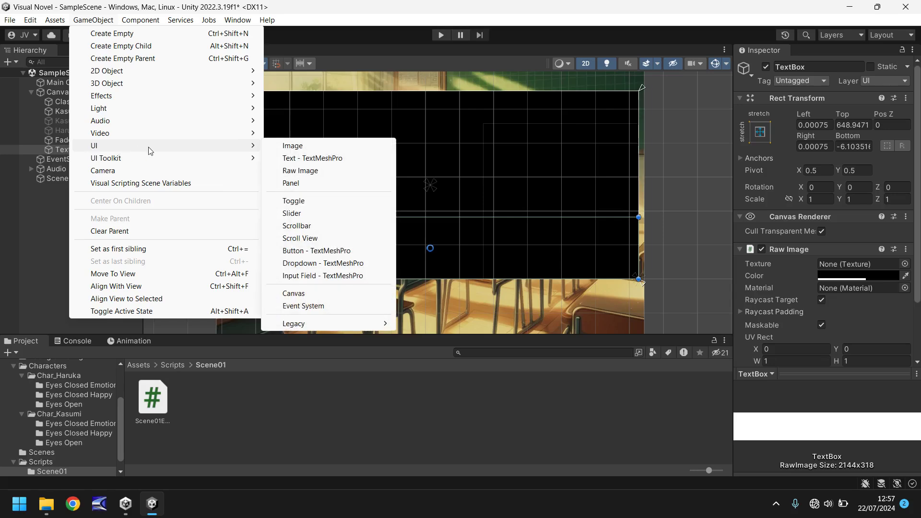
{"action": "left_click", "coordinate": [326, 159]}
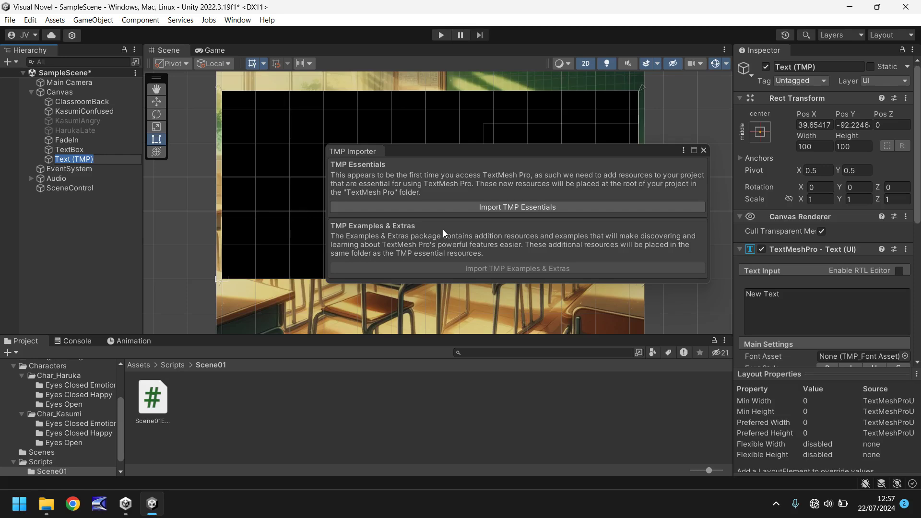
{"action": "left_click", "coordinate": [498, 210]}
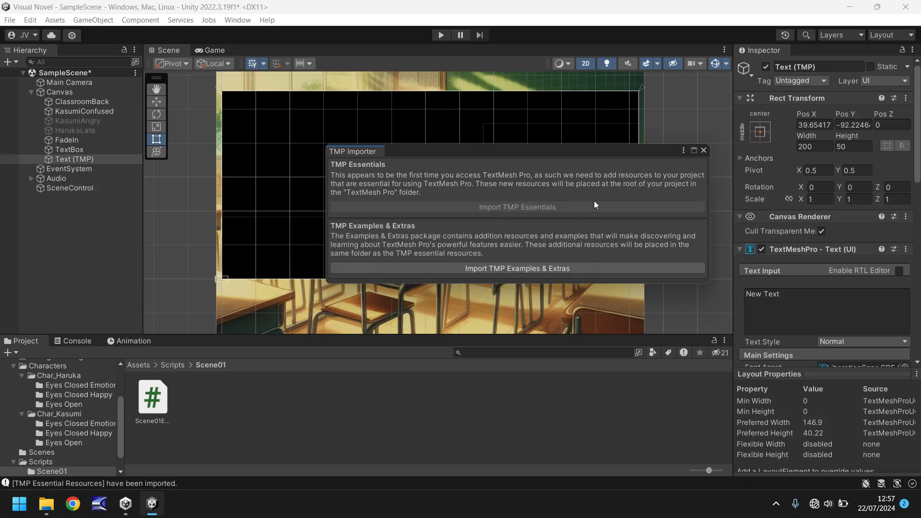
{"action": "left_click", "coordinate": [703, 150]}
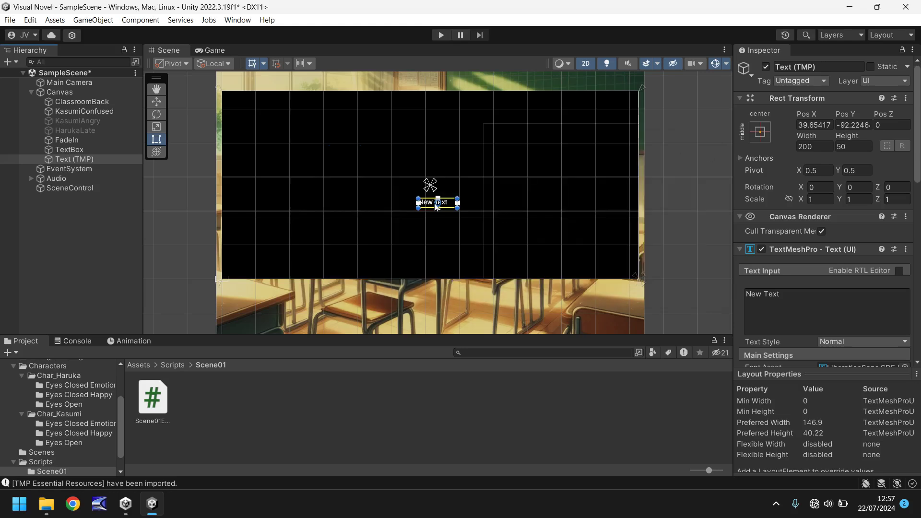
Step: Move the New Text label to the text box's lower left and anchor it bottom-left (Pos X 171, Pos Y 277)
{"action": "scroll", "coordinate": [430, 207], "scroll_direction": "up", "scroll_amount": 2}
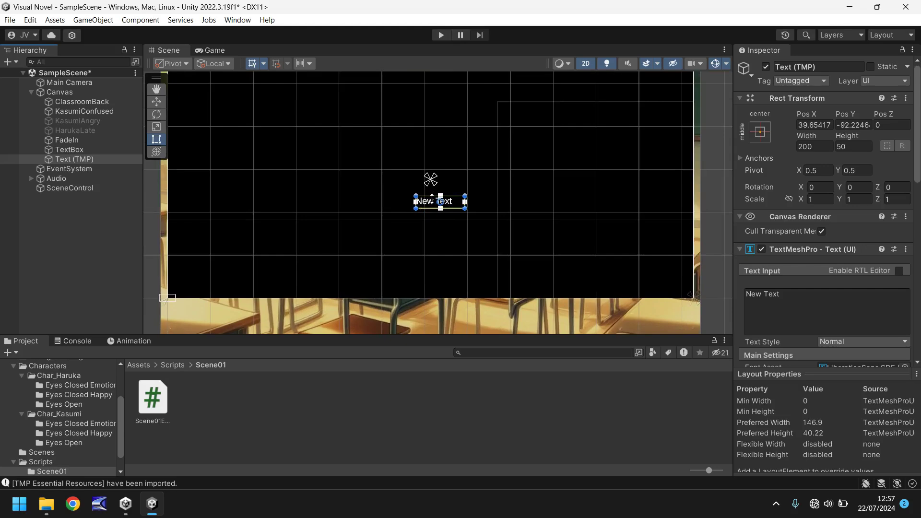
{"action": "left_click_drag", "start_coordinate": [434, 197], "coordinate": [193, 233]}
{"action": "left_click", "coordinate": [761, 133]}
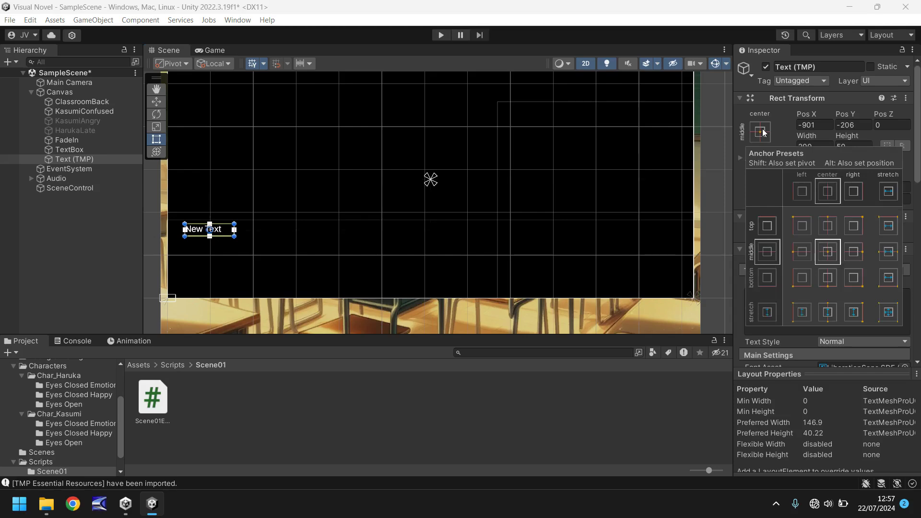
{"action": "left_click", "coordinate": [801, 278]}
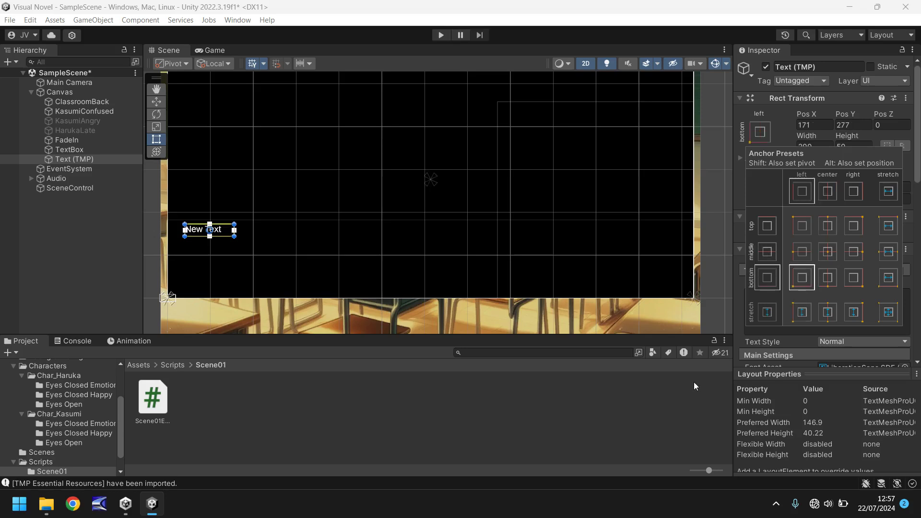
{"action": "left_click", "coordinate": [684, 390]}
{"action": "left_click", "coordinate": [191, 231]}
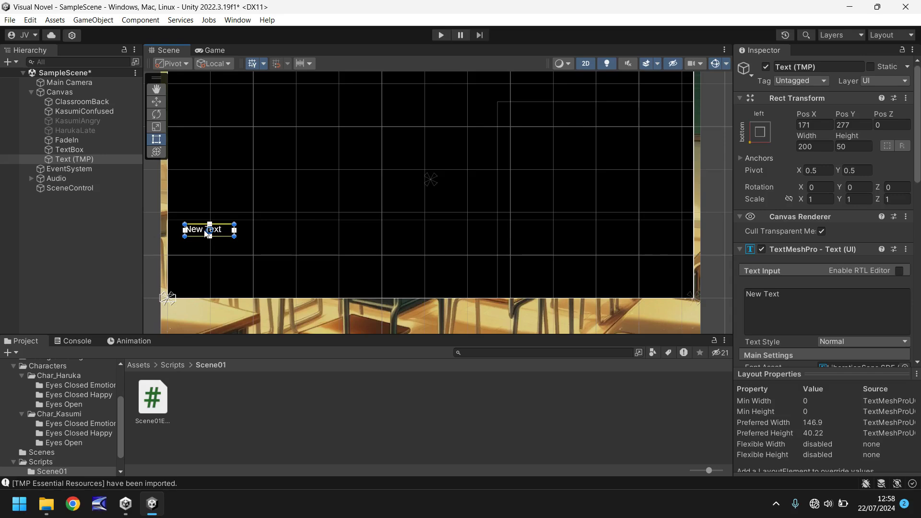
Step: Make the label read 'Kasumi' in bold at font size 48, checking it in the Game view
{"action": "left_click", "coordinate": [824, 301]}
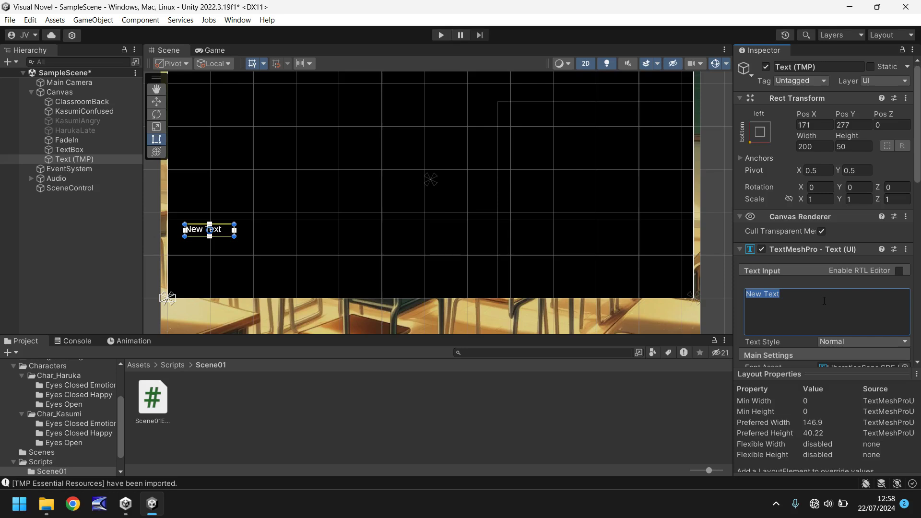
{"action": "type", "text": "Kasumi"}
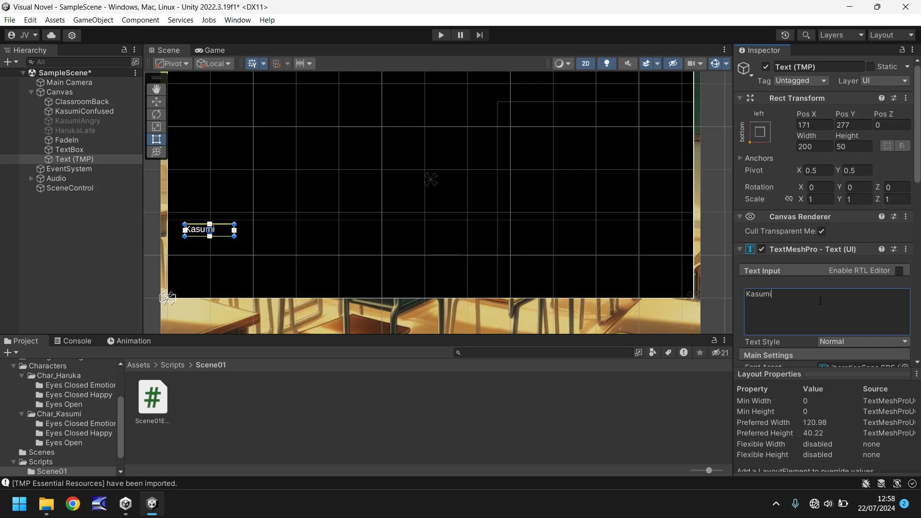
{"action": "scroll", "coordinate": [825, 299], "scroll_direction": "down", "scroll_amount": 5}
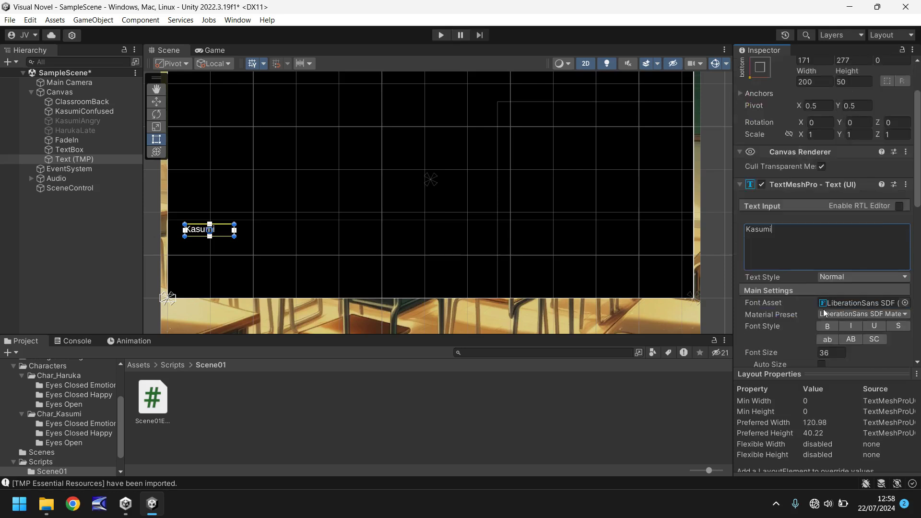
{"action": "left_click", "coordinate": [827, 295]}
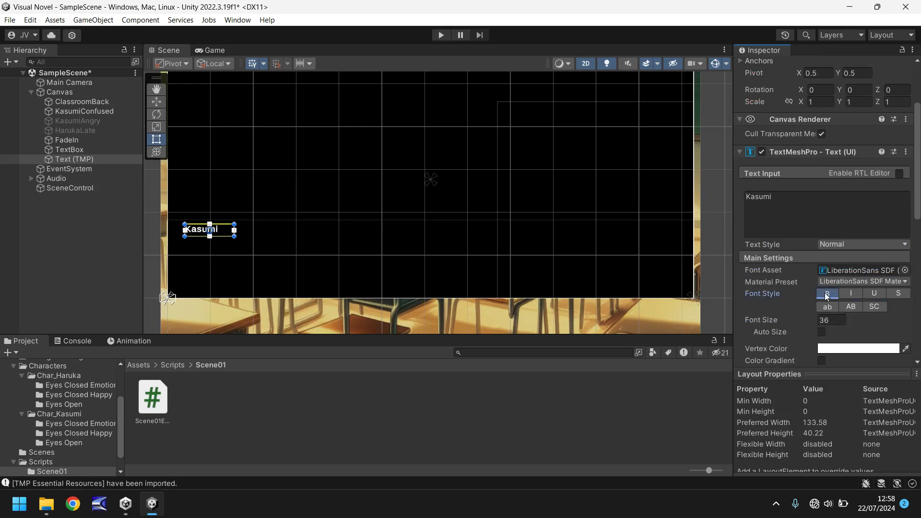
{"action": "left_click", "coordinate": [840, 321]}
{"action": "type", "text": "48"}
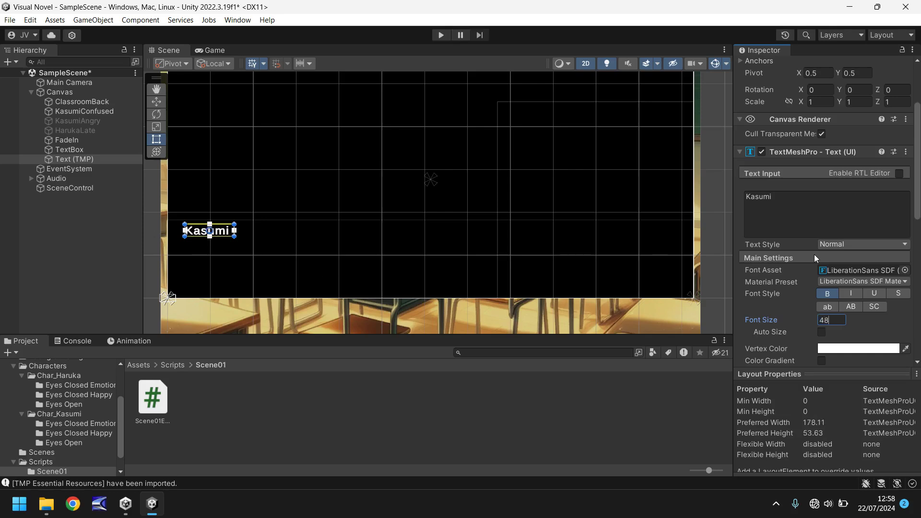
{"action": "left_click", "coordinate": [214, 51]}
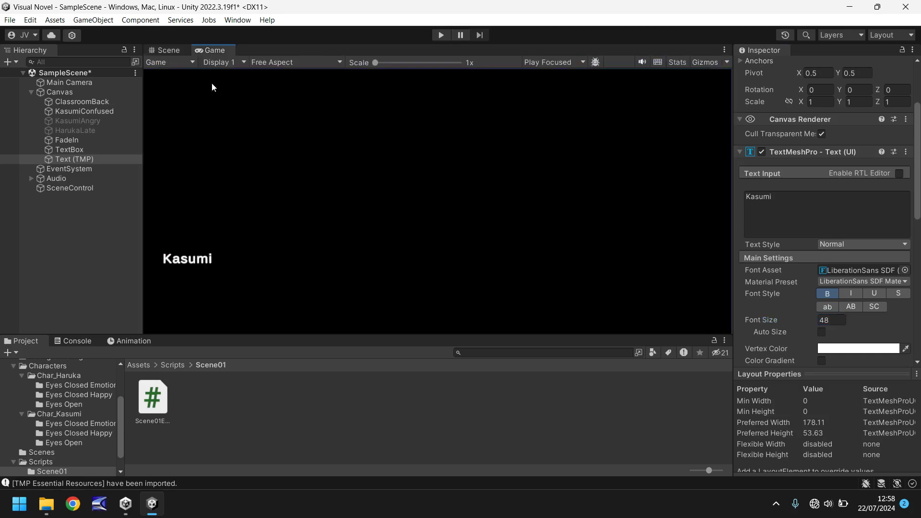
{"action": "left_click", "coordinate": [169, 50]}
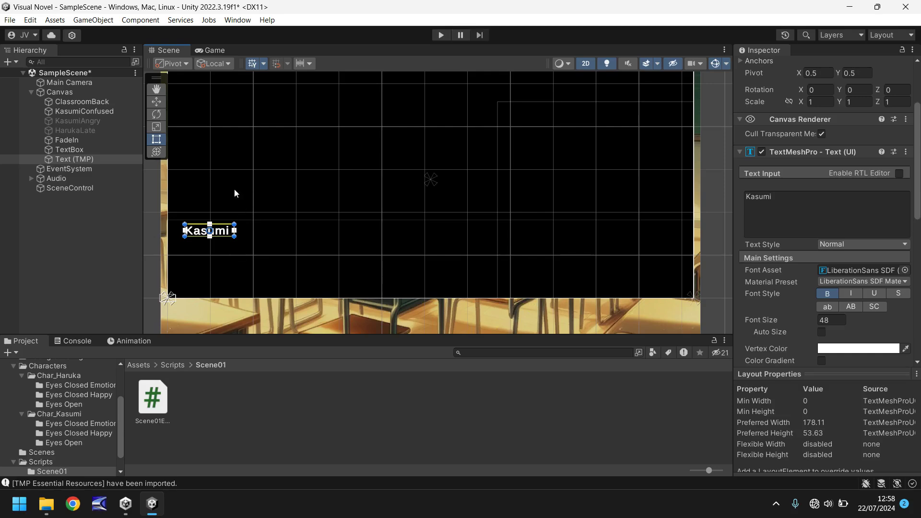
Step: Rename the Text (TMP) object to CharName
{"action": "right_click", "coordinate": [72, 161]}
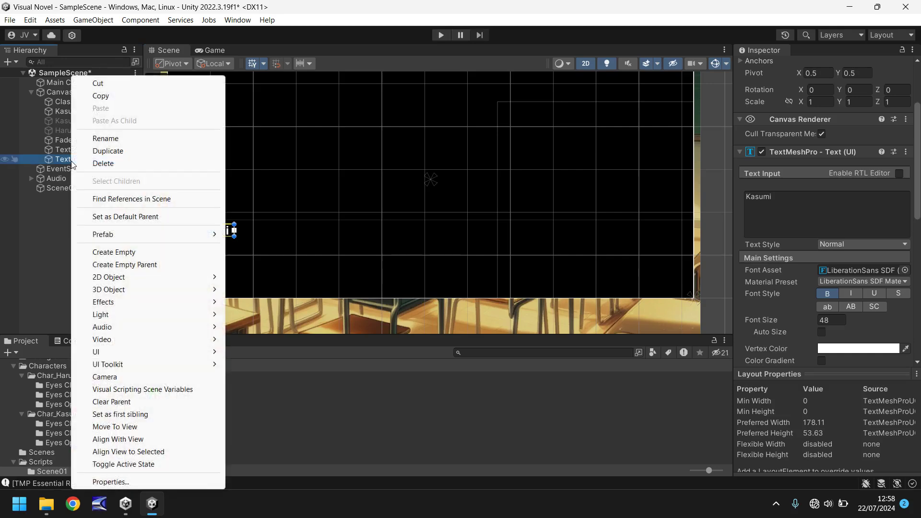
{"action": "left_click", "coordinate": [102, 138]}
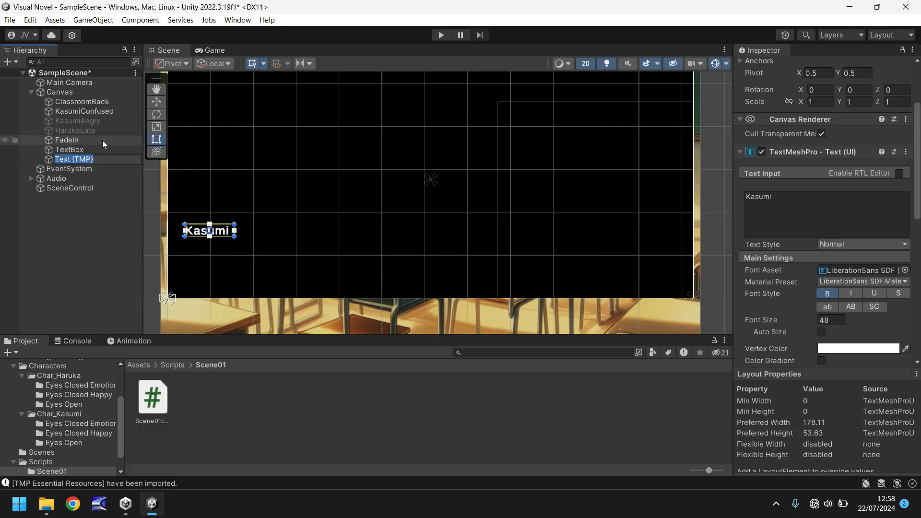
{"action": "type", "text": "CharName"}
{"action": "key", "text": "Return"}
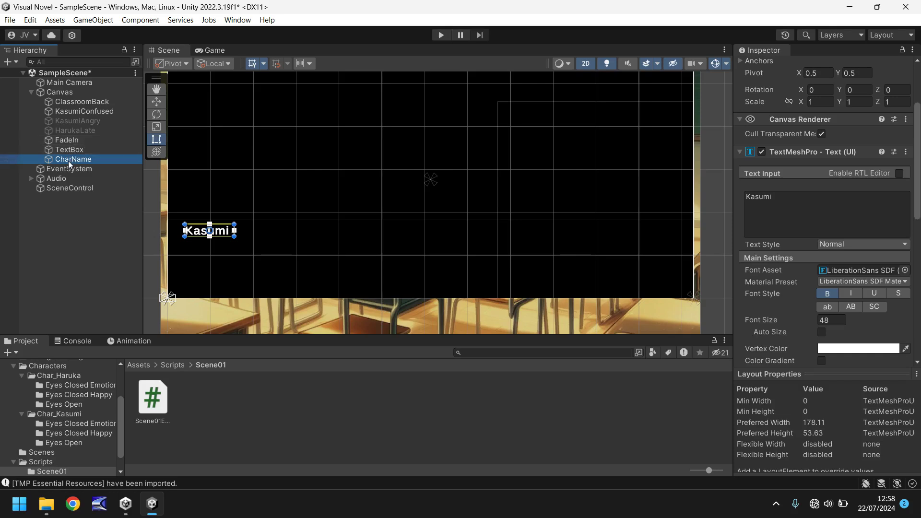
Step: Move FadeIn below CharName so it is the last Canvas child
{"action": "left_click", "coordinate": [67, 140]}
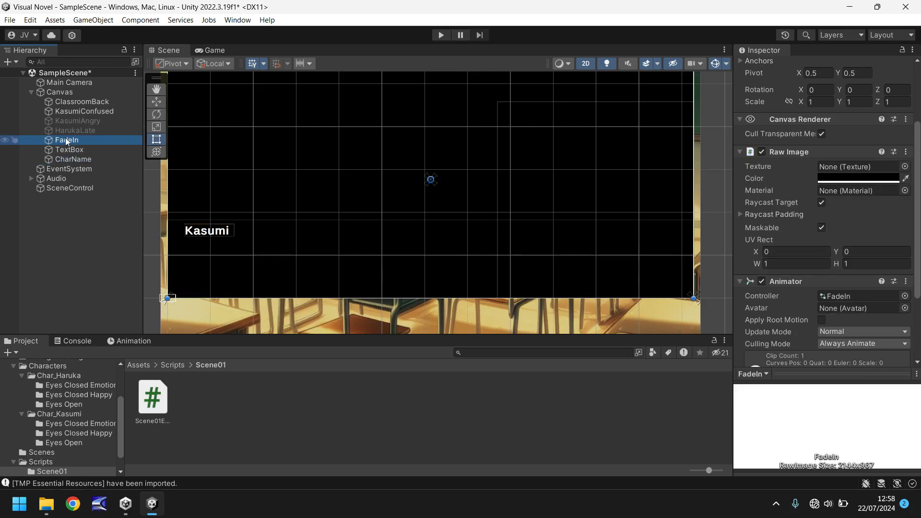
{"action": "left_click_drag", "start_coordinate": [66, 138], "coordinate": [67, 165]}
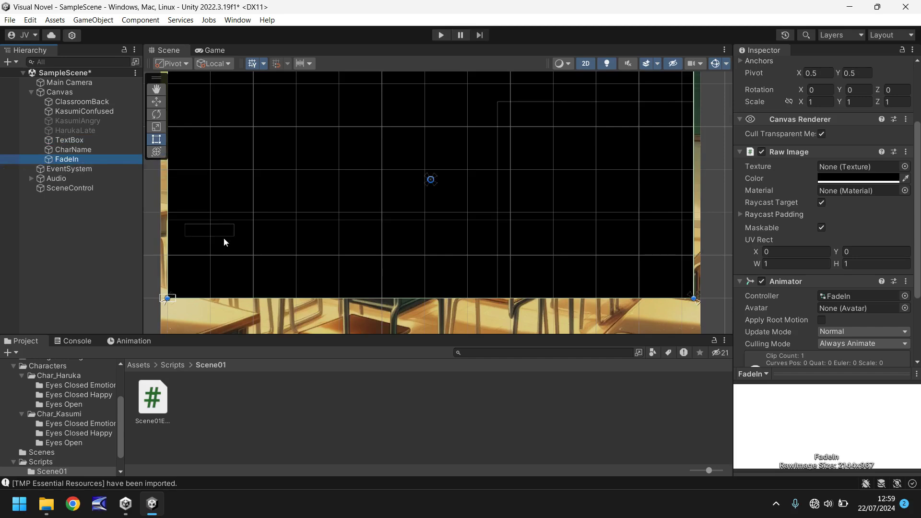
{"action": "left_click", "coordinate": [75, 151]}
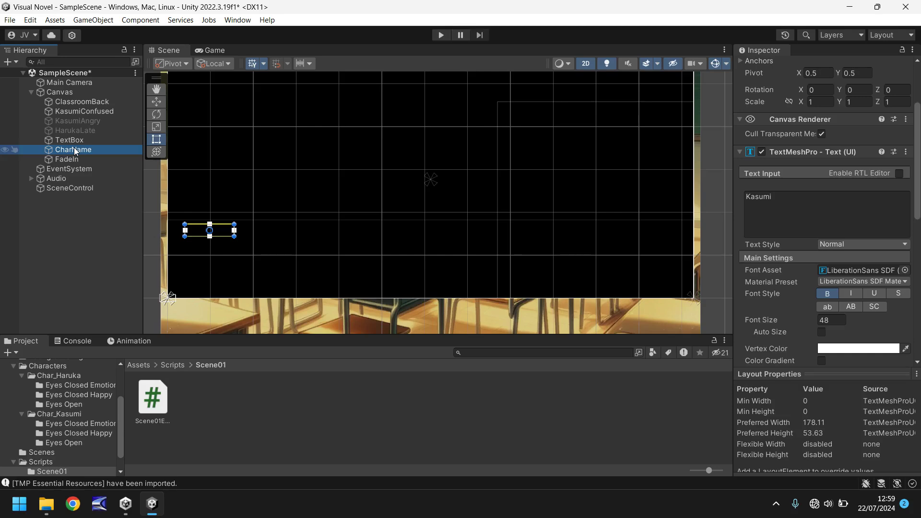
Step: Add a new Raw Image and place it as a thin bar under the name at lower left
{"action": "left_click", "coordinate": [105, 21]}
{"action": "mouse_move", "coordinate": [122, 146]}
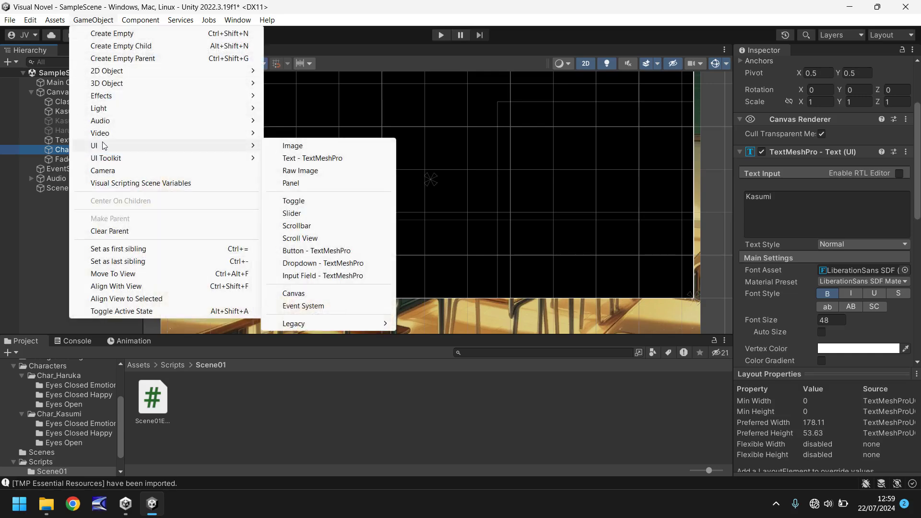
{"action": "left_click", "coordinate": [332, 170]}
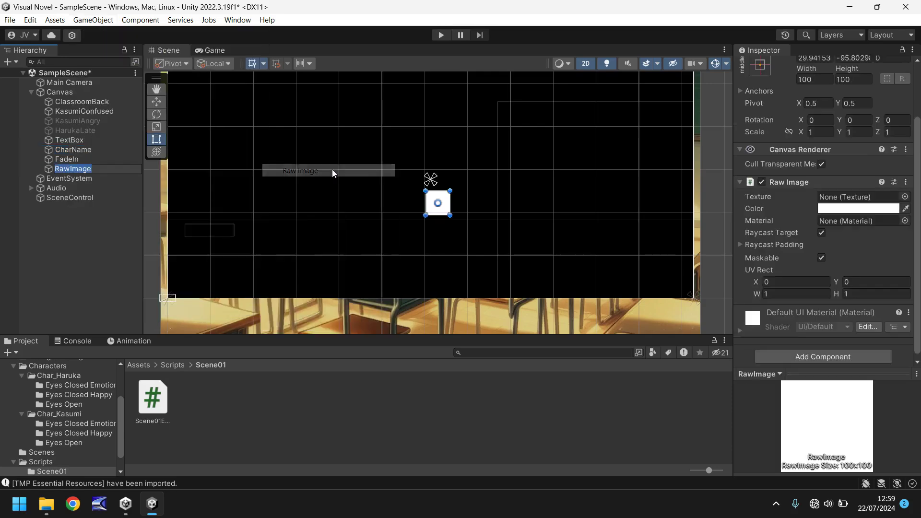
{"action": "left_click_drag", "start_coordinate": [437, 194], "coordinate": [258, 239]}
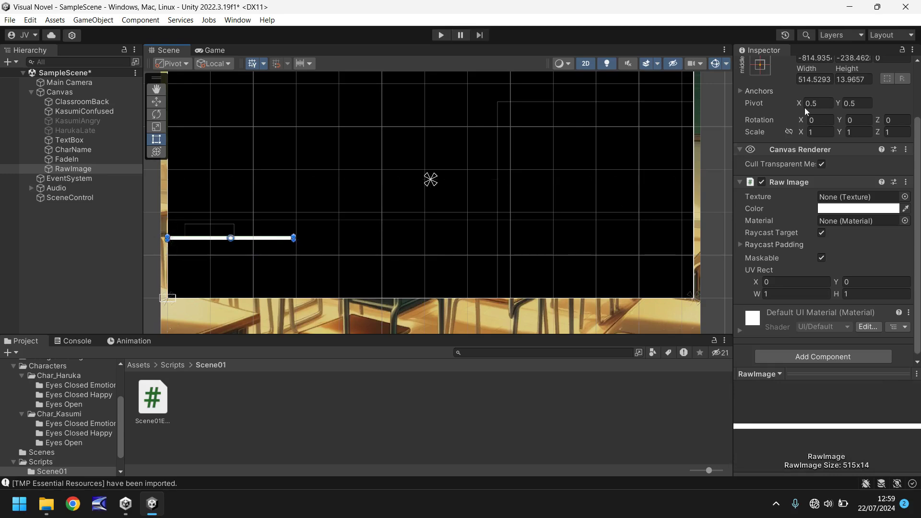
Step: Anchor the new RawImage bottom-left, at Pos X 257.06, Pos Y 244.54
{"action": "scroll", "coordinate": [815, 115], "scroll_direction": "up", "scroll_amount": 3}
{"action": "left_click", "coordinate": [763, 134]}
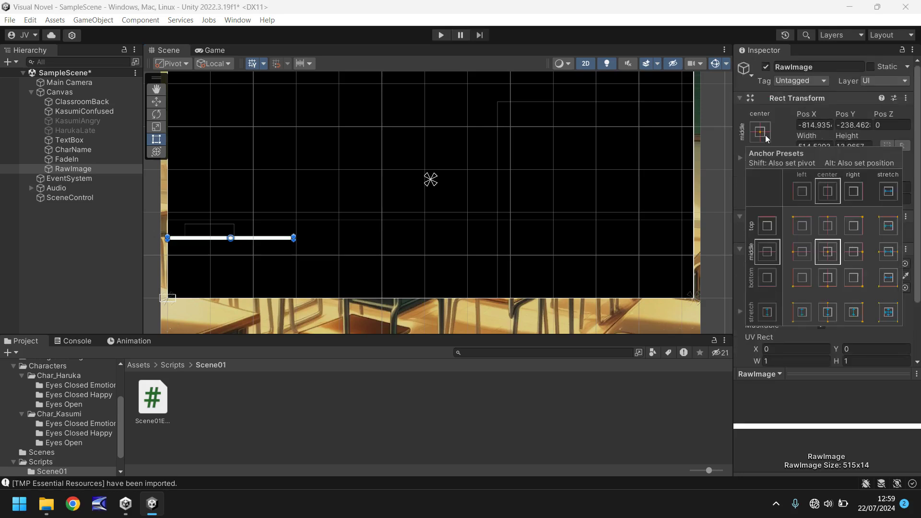
{"action": "left_click", "coordinate": [802, 279]}
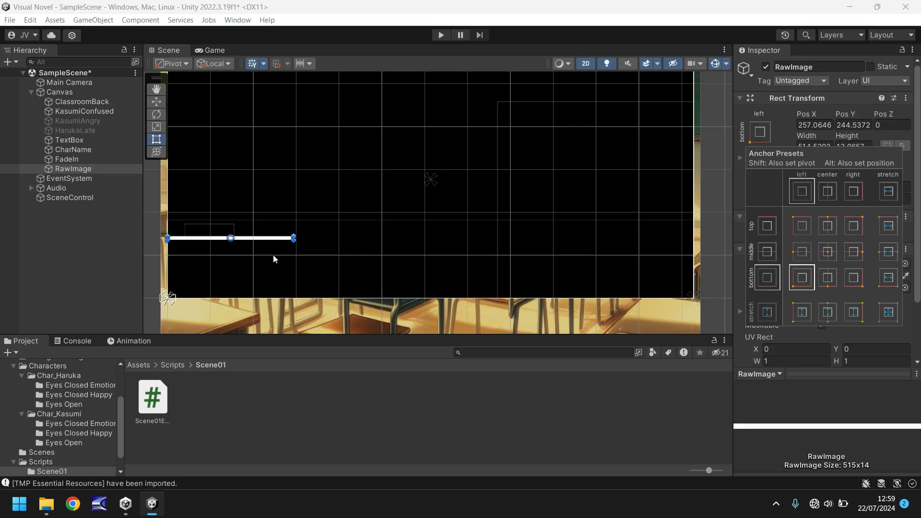
Step: Rename the RawImage object to 'Splitter'
{"action": "right_click", "coordinate": [76, 171]}
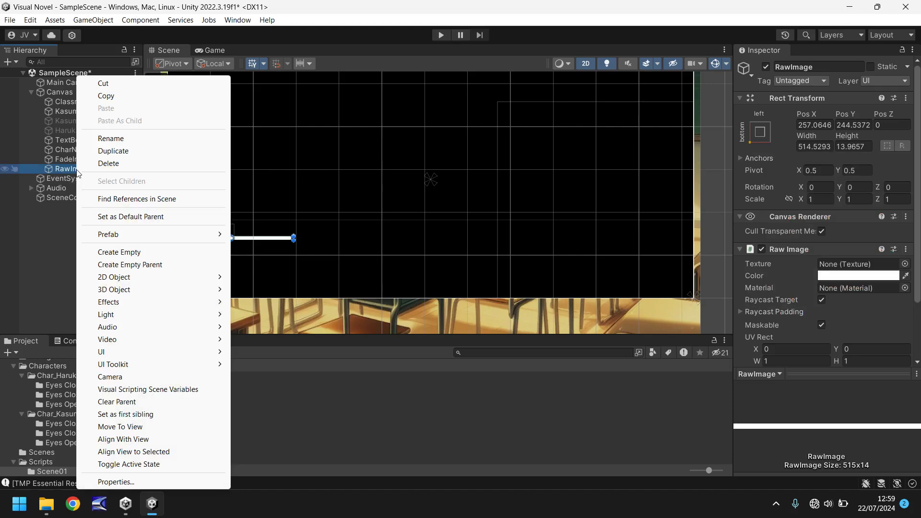
{"action": "left_click", "coordinate": [118, 138]}
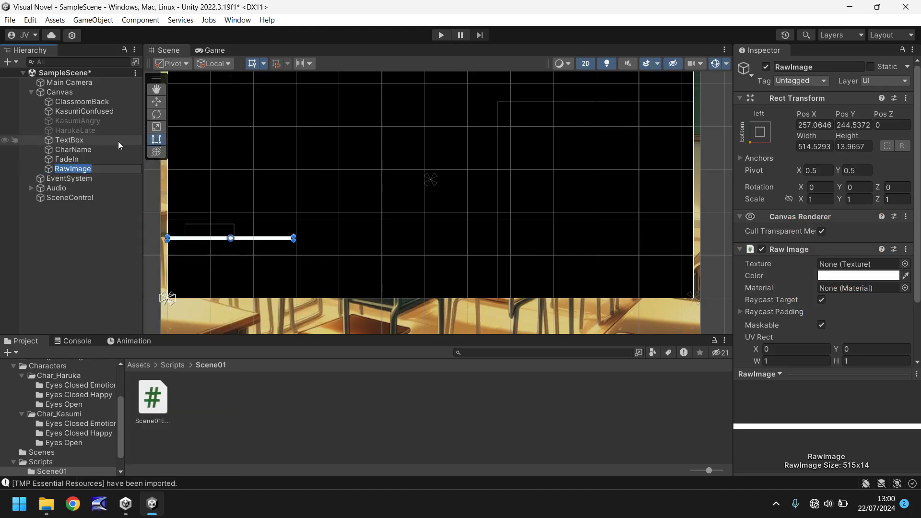
{"action": "type", "text": "Splitter"}
{"action": "key", "text": "Return"}
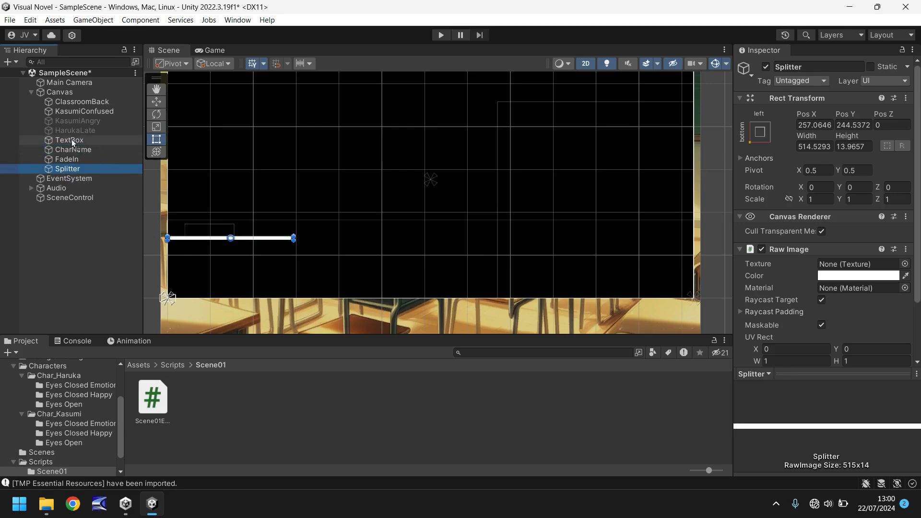
Step: Take Splitter back out from CharName, place it before FadeIn, and play the scene
{"action": "left_click_drag", "start_coordinate": [75, 149], "coordinate": [73, 150]}
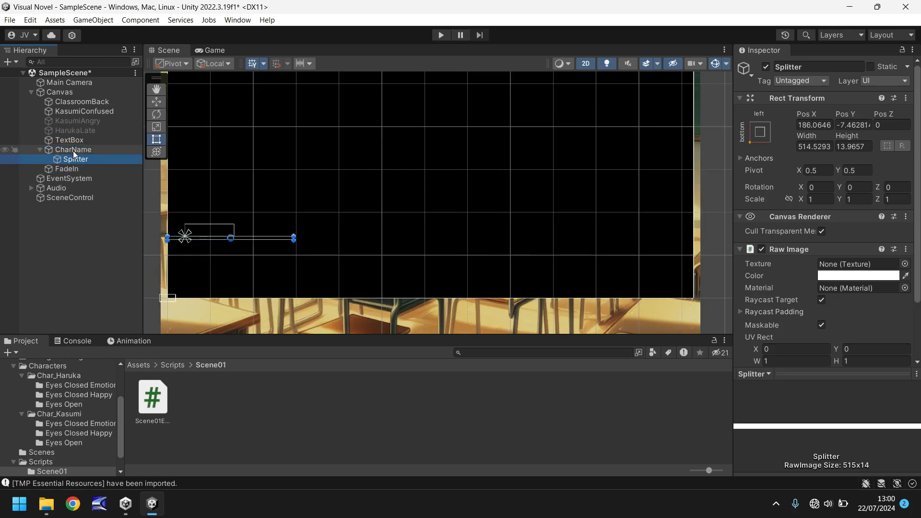
{"action": "key", "text": "ctrl+z"}
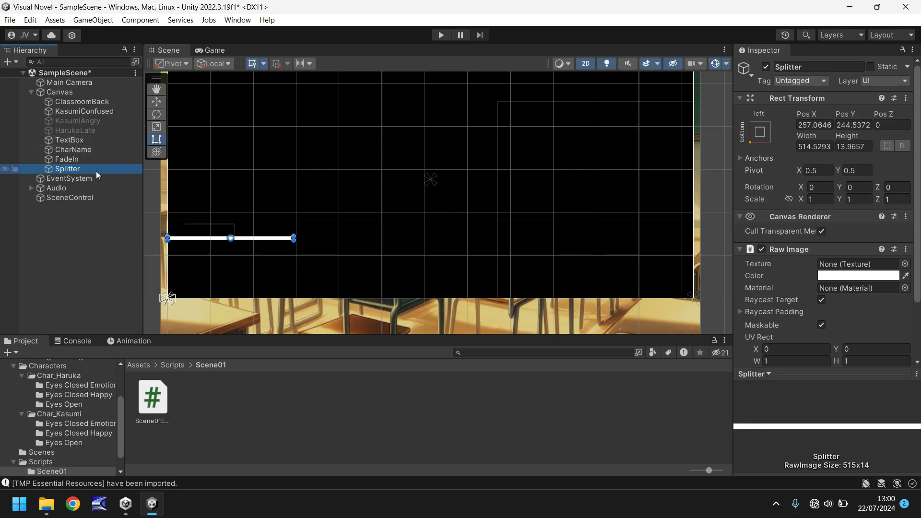
{"action": "left_click_drag", "start_coordinate": [96, 170], "coordinate": [68, 172]}
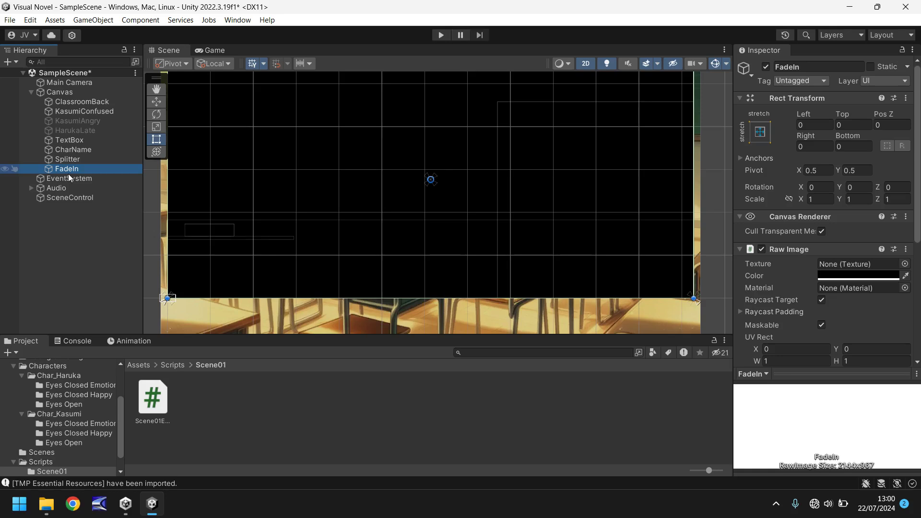
{"action": "left_click", "coordinate": [437, 36]}
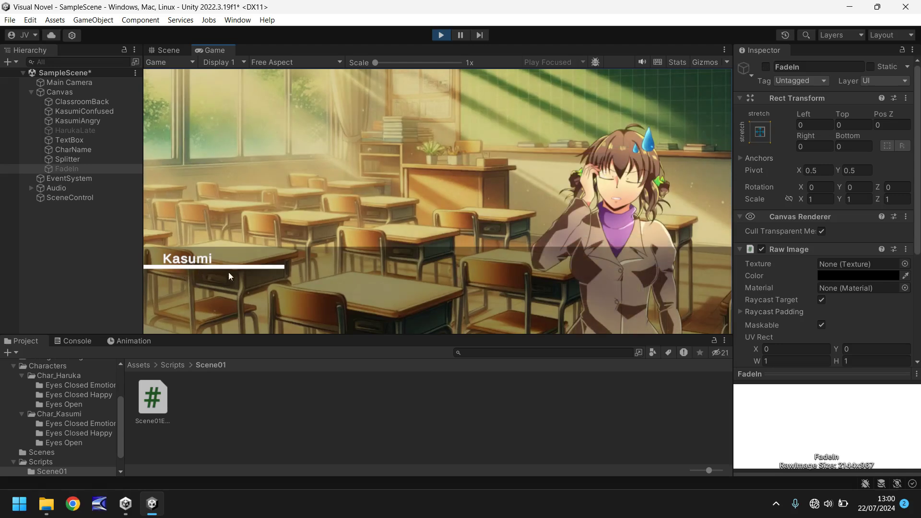
Step: Stop play, set Splitter's Rect Transform height to 5, and test the thinner line
{"action": "left_click", "coordinate": [437, 36]}
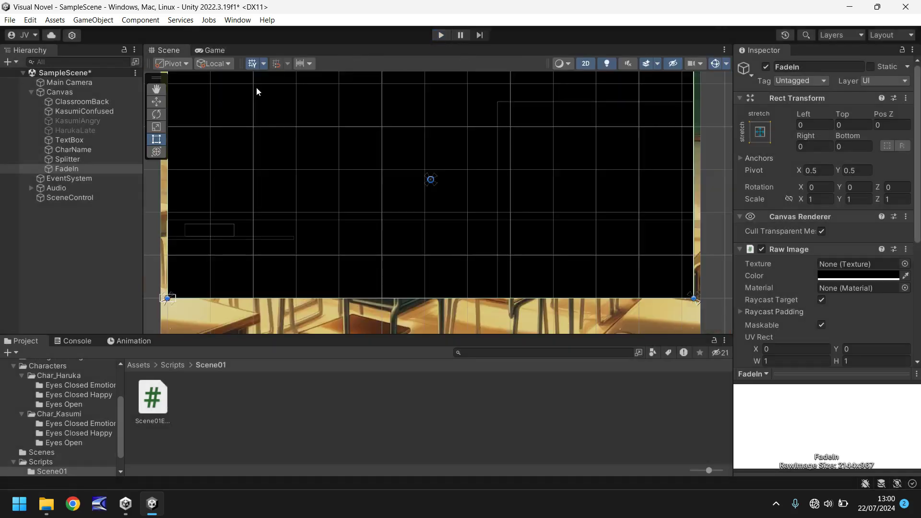
{"action": "left_click", "coordinate": [73, 161]}
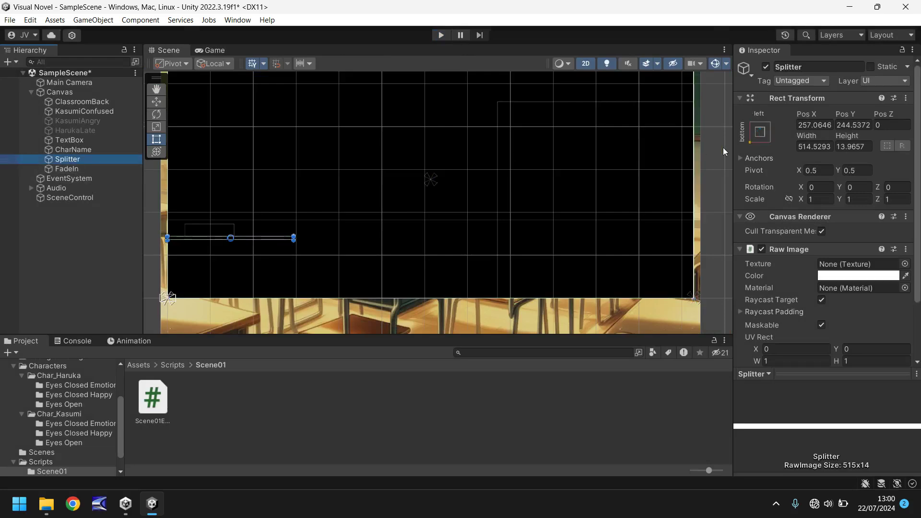
{"action": "left_click", "coordinate": [850, 146]}
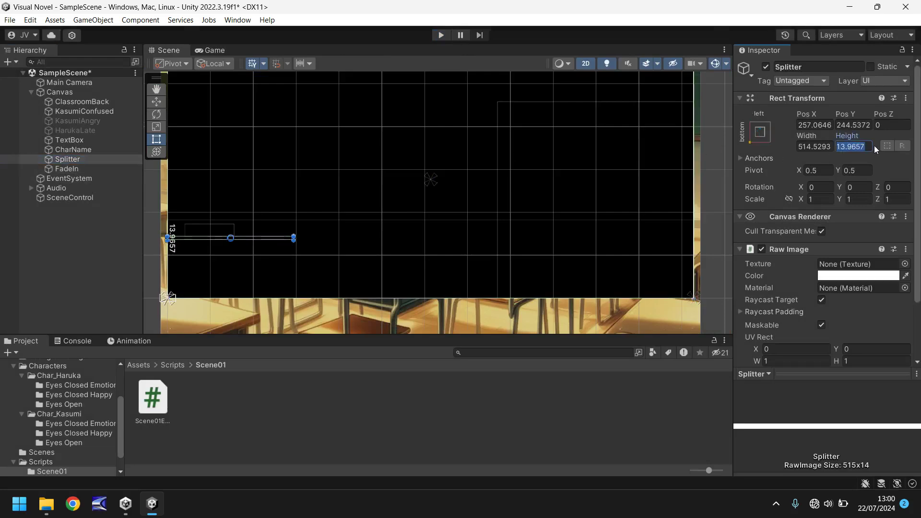
{"action": "type", "text": "5"}
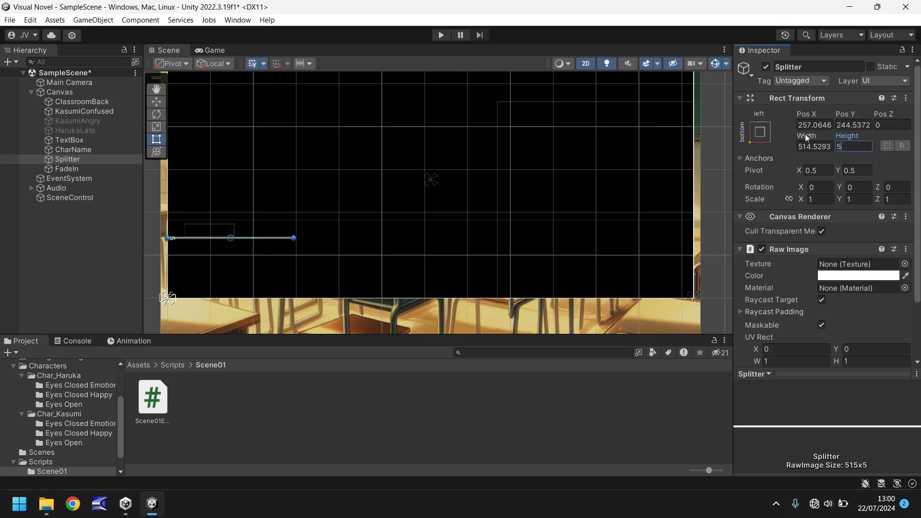
{"action": "left_click", "coordinate": [440, 35]}
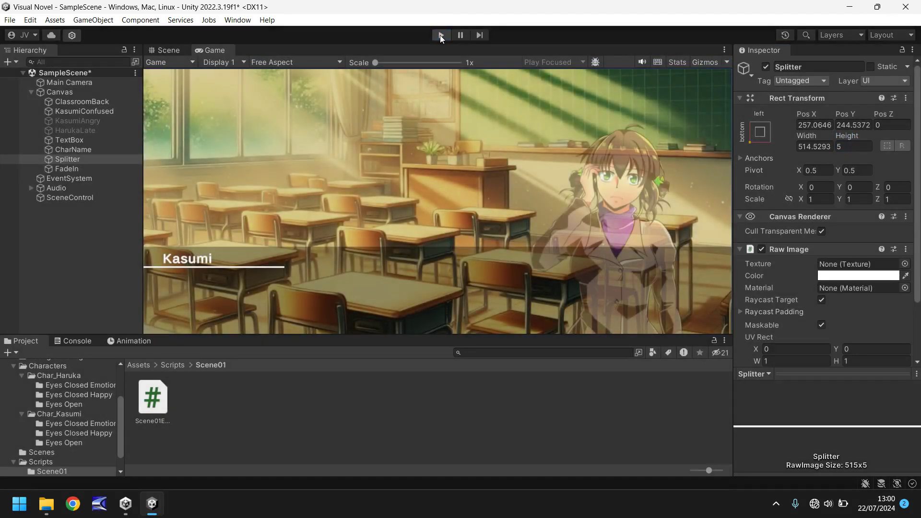
{"action": "left_click", "coordinate": [441, 35]}
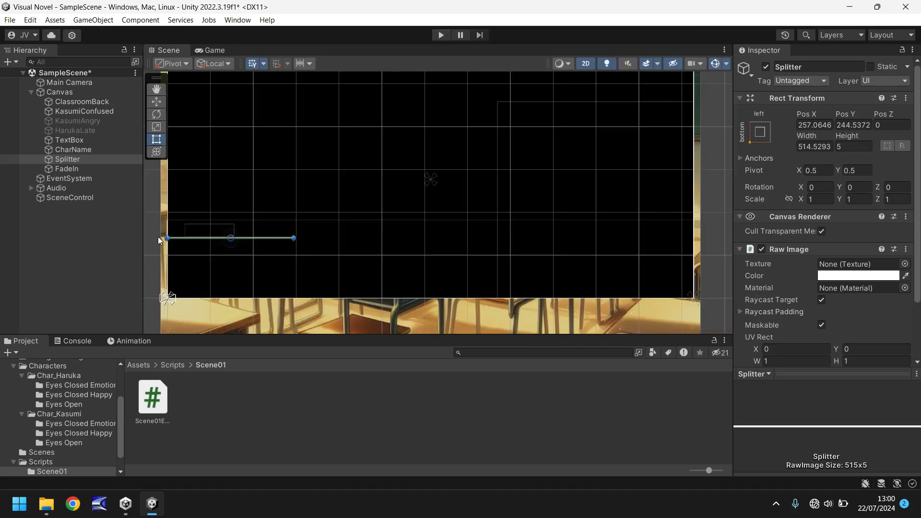
Step: Duplicate CharName, name the copy SpeakText, and move it to the end of Canvas
{"action": "left_click", "coordinate": [79, 148]}
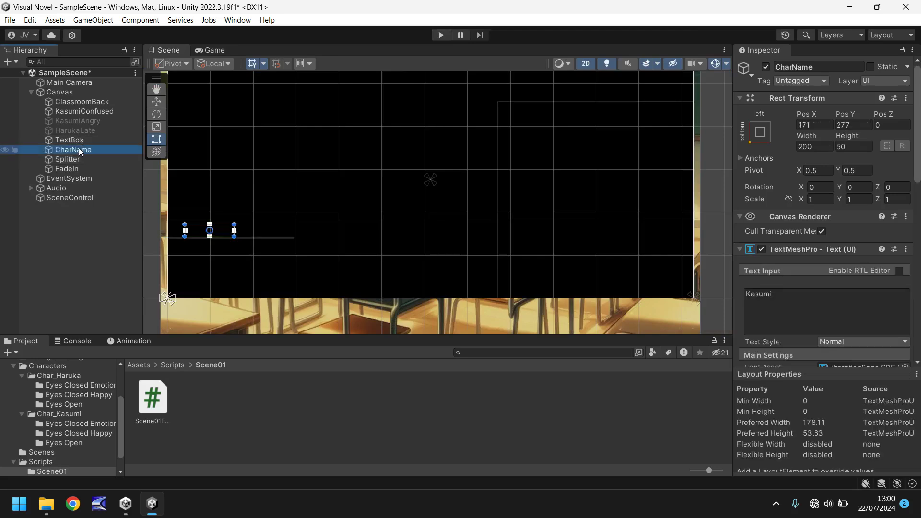
{"action": "key", "text": "ctrl+d"}
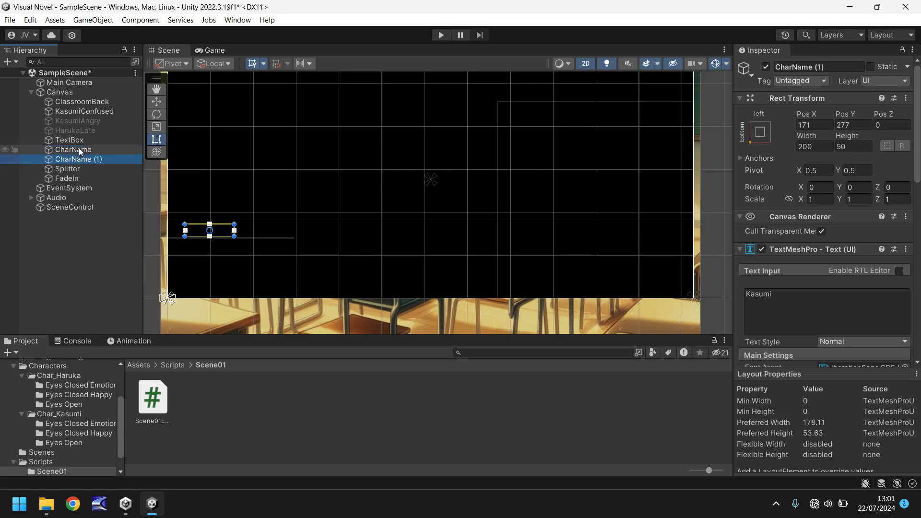
{"action": "left_click", "coordinate": [85, 160]}
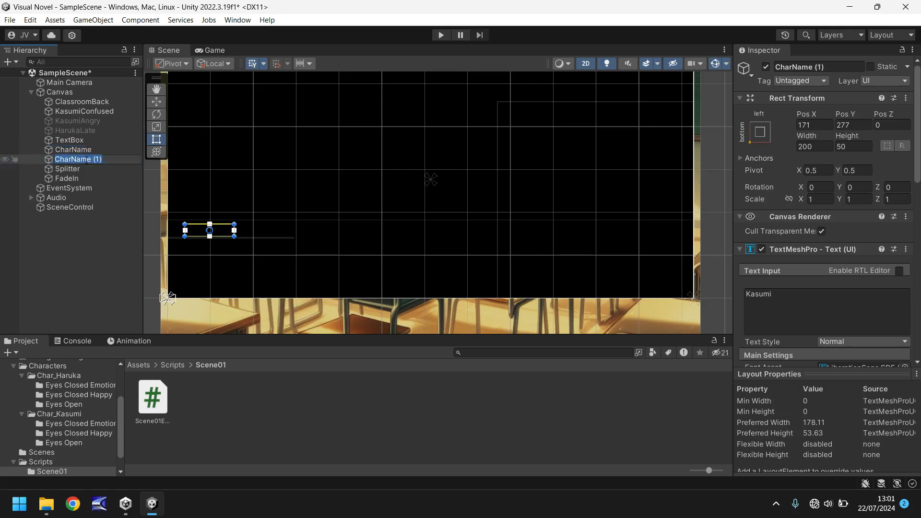
{"action": "type", "text": "SpeakiText"}
{"action": "key", "text": "Return"}
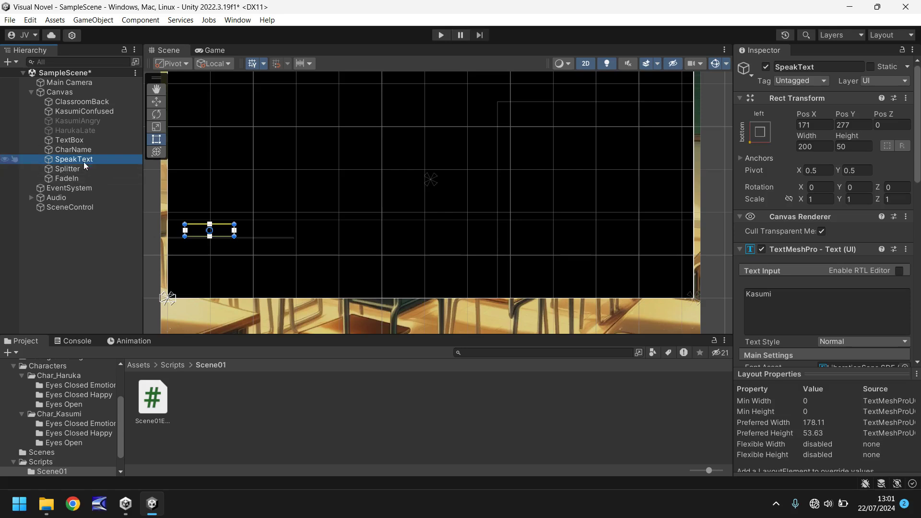
{"action": "left_click_drag", "start_coordinate": [82, 161], "coordinate": [70, 187]}
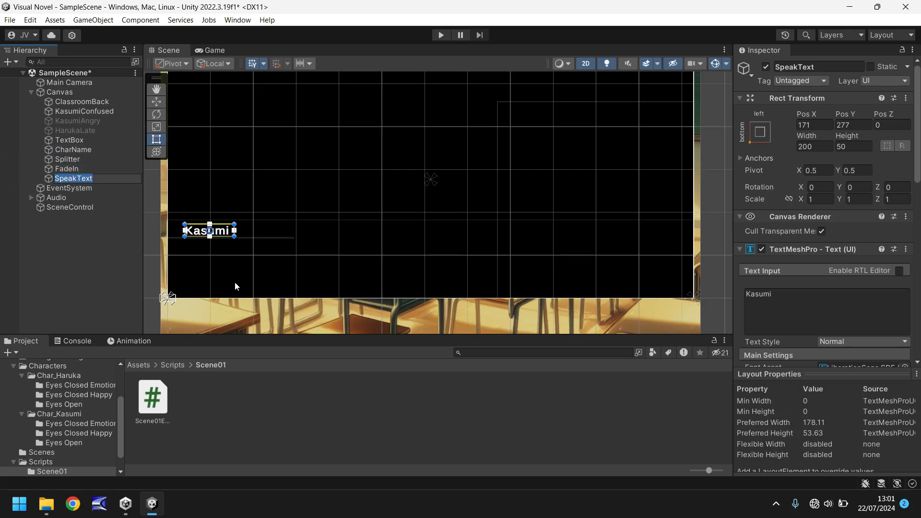
Step: Stretch SpeakText across the lower dialogue area and select its font size 48
{"action": "left_click_drag", "start_coordinate": [221, 233], "coordinate": [662, 289]}
{"action": "scroll", "coordinate": [836, 296], "scroll_direction": "down", "scroll_amount": 4}
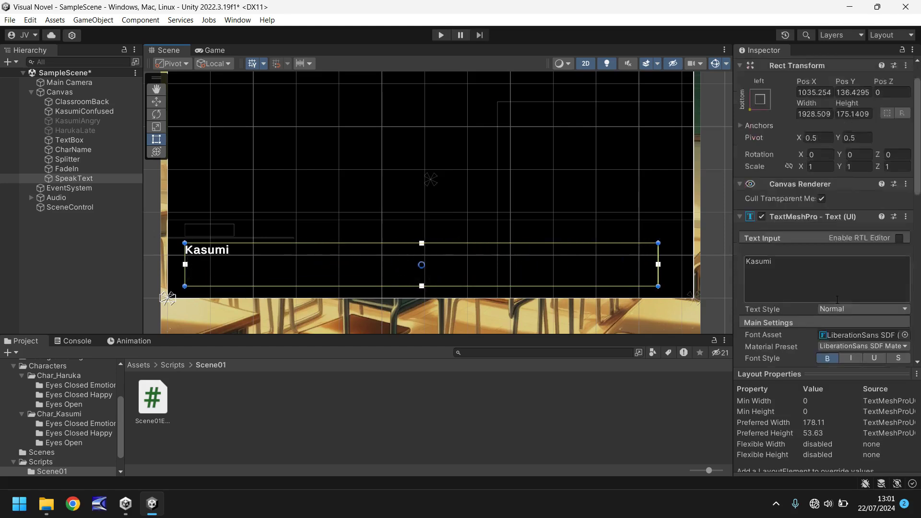
{"action": "left_click", "coordinate": [837, 288]}
{"action": "double_click", "coordinate": [839, 288]}
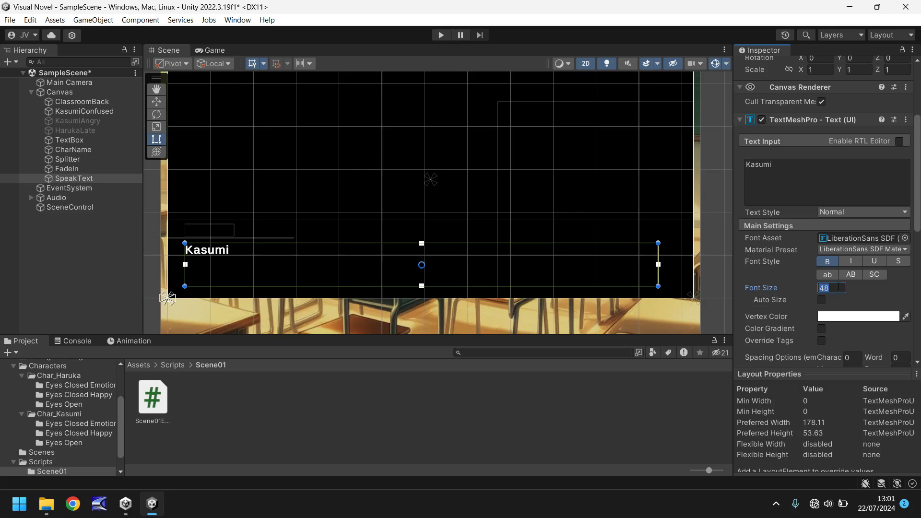
Step: Set SpeakText's font size to 38 and turn off bold
{"action": "type", "text": "38"}
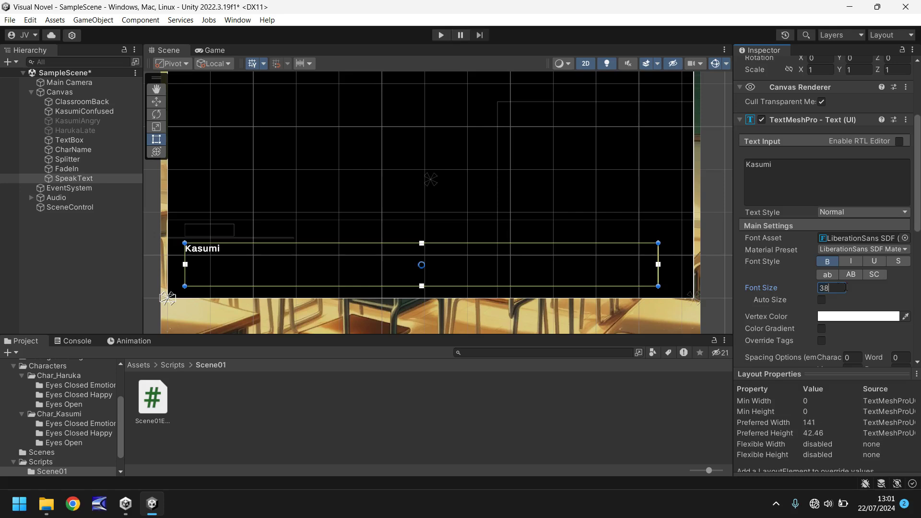
{"action": "left_click", "coordinate": [827, 261]}
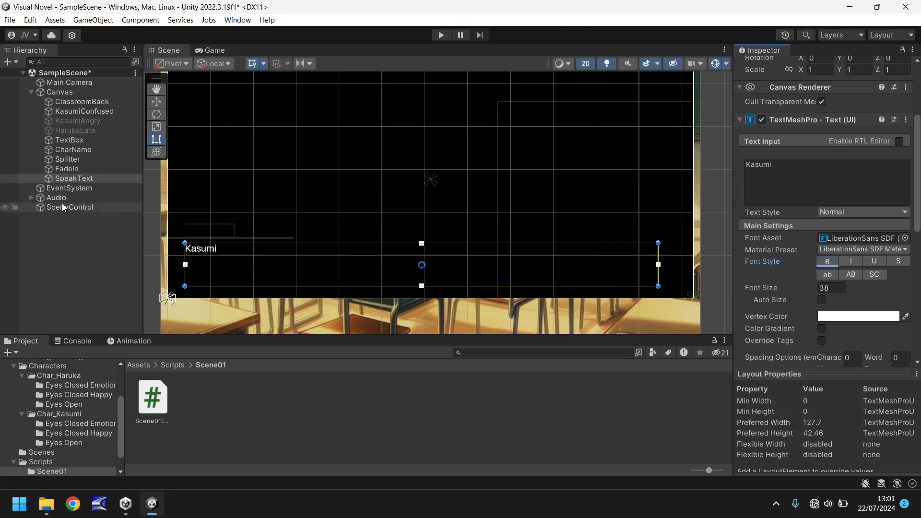
{"action": "left_click", "coordinate": [814, 190]}
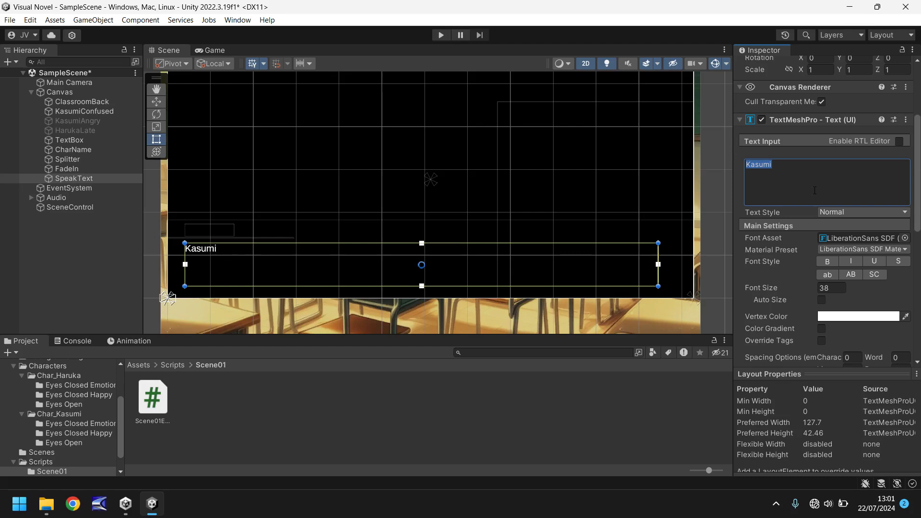
Step: Make SpeakText read 'I wonder where Haruka has got to. She was supposed to be here.' above FadeIn
{"action": "type", "text": "I wonder "}
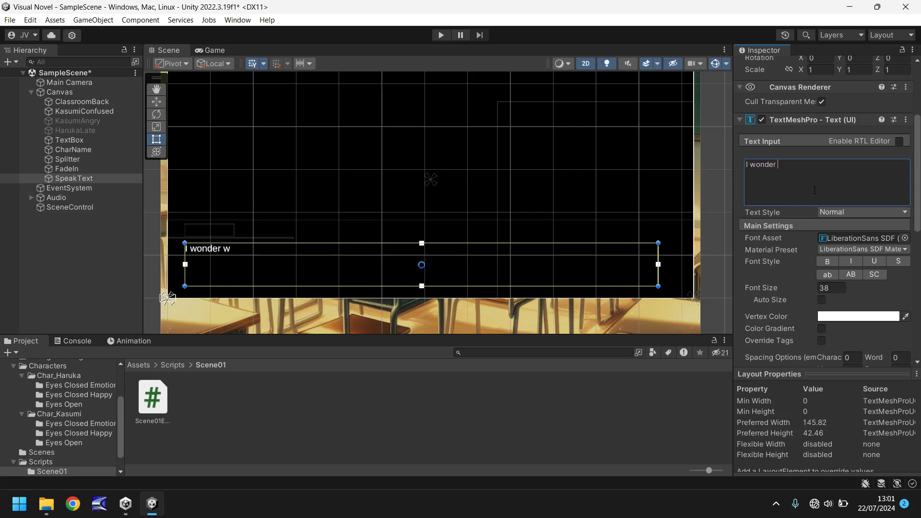
{"action": "type", "text": "where Haruk"}
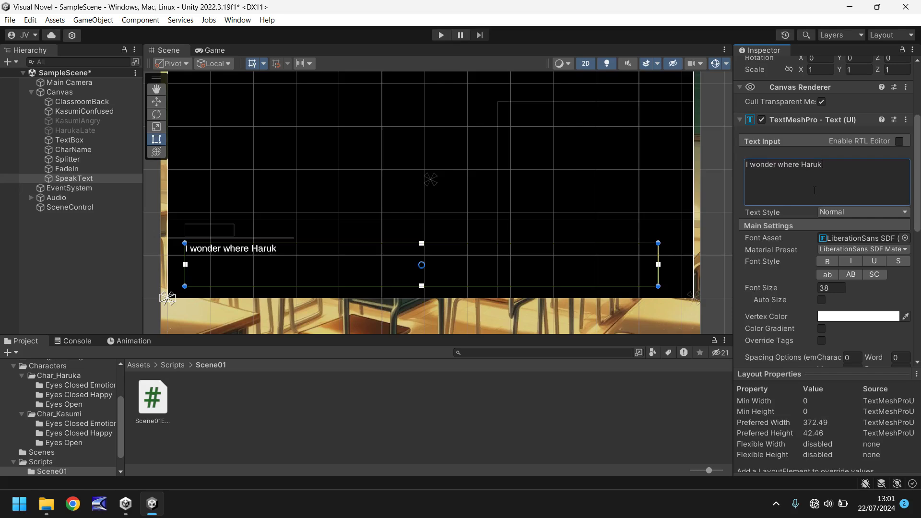
{"action": "type", "text": "a has gotto"}
{"action": "key", "text": "BackSpace"}
{"action": "key", "text": "BackSpace"}
{"action": "type", "text": "to. Sh"}
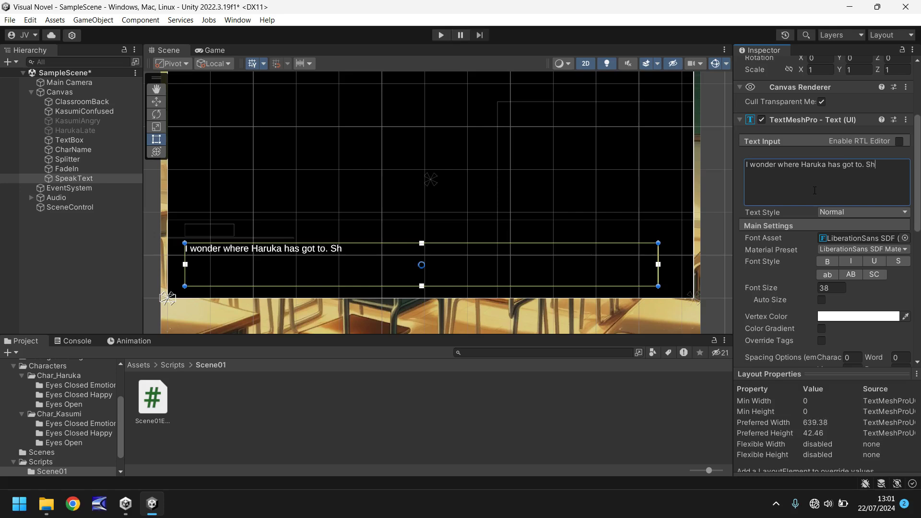
{"action": "type", "text": "e was supposed "}
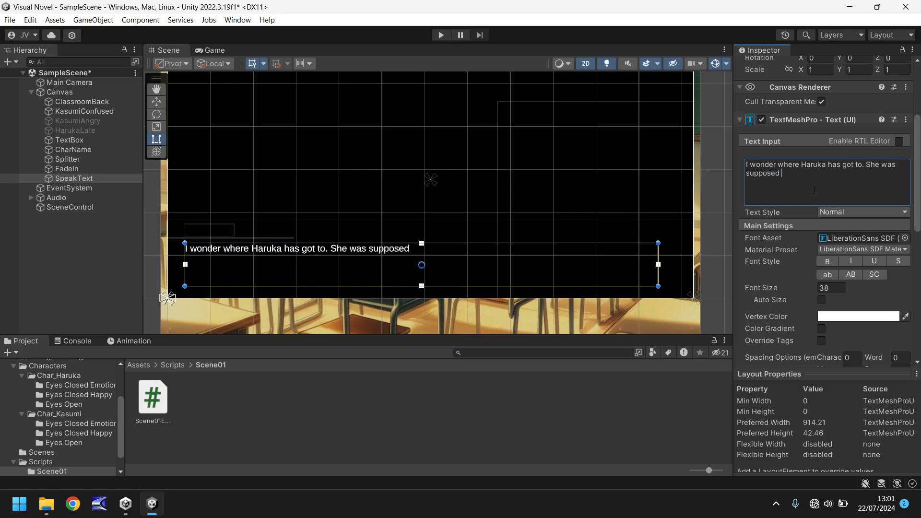
{"action": "type", "text": "to be here"}
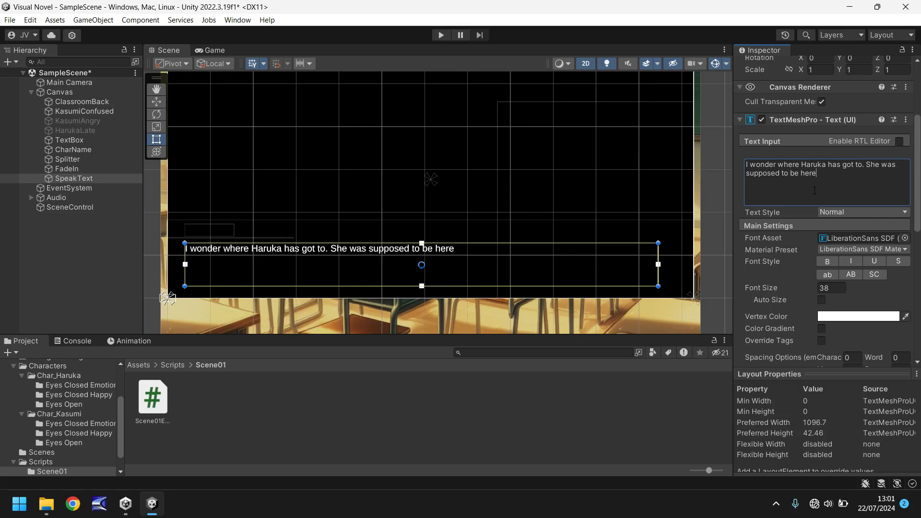
{"action": "type", "text": "."}
{"action": "left_click_drag", "start_coordinate": [73, 177], "coordinate": [75, 163]}
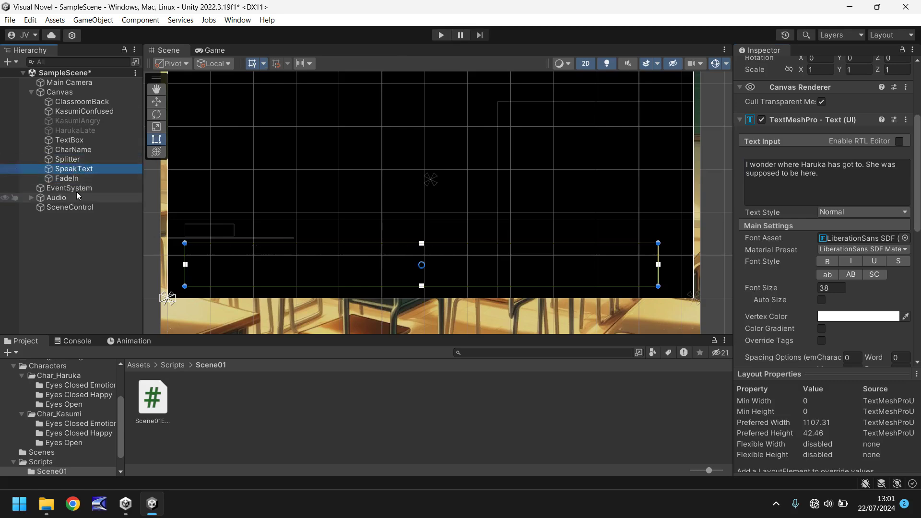
Step: Play the scene to see the dialogue line under Kasumi's name, then stop it
{"action": "left_click", "coordinate": [440, 35]}
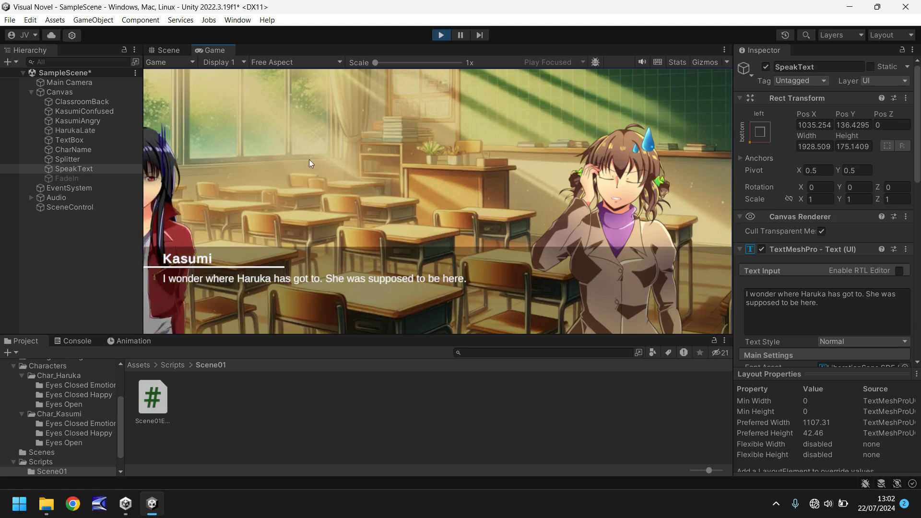
{"action": "left_click", "coordinate": [440, 35]}
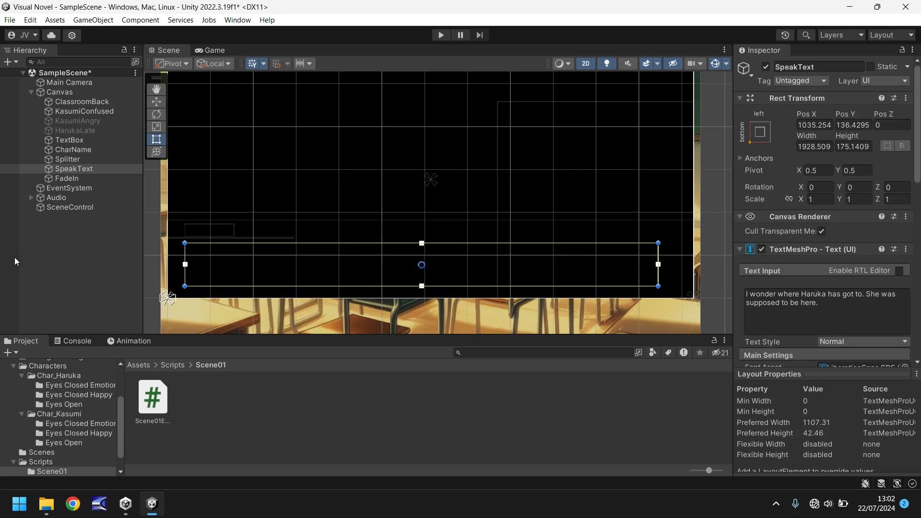
Step: Nest CharName, Splitter and SpeakText under TextBox
{"action": "left_click", "coordinate": [74, 150]}
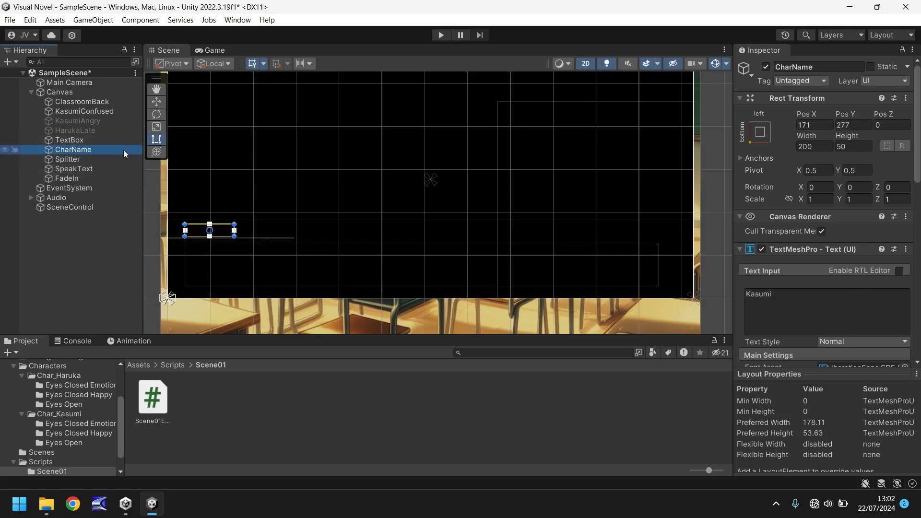
{"action": "left_click", "coordinate": [79, 159], "text": "ctrl"}
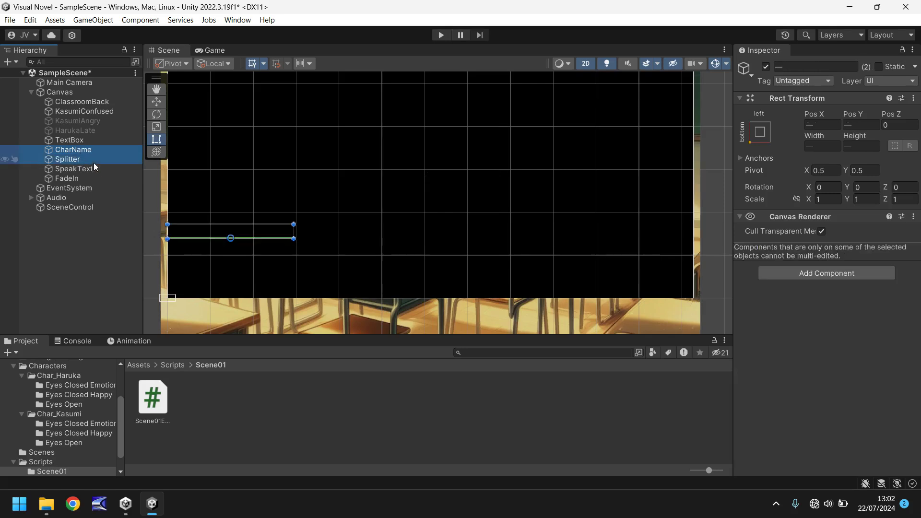
{"action": "left_click", "coordinate": [88, 169], "text": "ctrl"}
{"action": "mouse_move", "coordinate": [81, 152]}
{"action": "left_mouse_down"}
{"action": "mouse_move", "coordinate": [97, 150]}
{"action": "mouse_move", "coordinate": [72, 139]}
{"action": "left_mouse_up"}
Step: Deactivate TextBox so the dialogue box starts hidden
{"action": "left_click", "coordinate": [72, 139]}
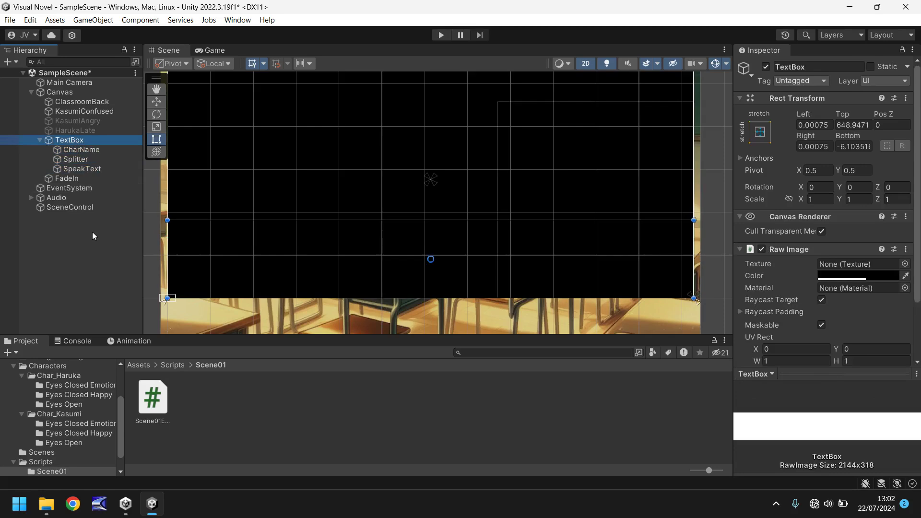
{"action": "left_click", "coordinate": [765, 68]}
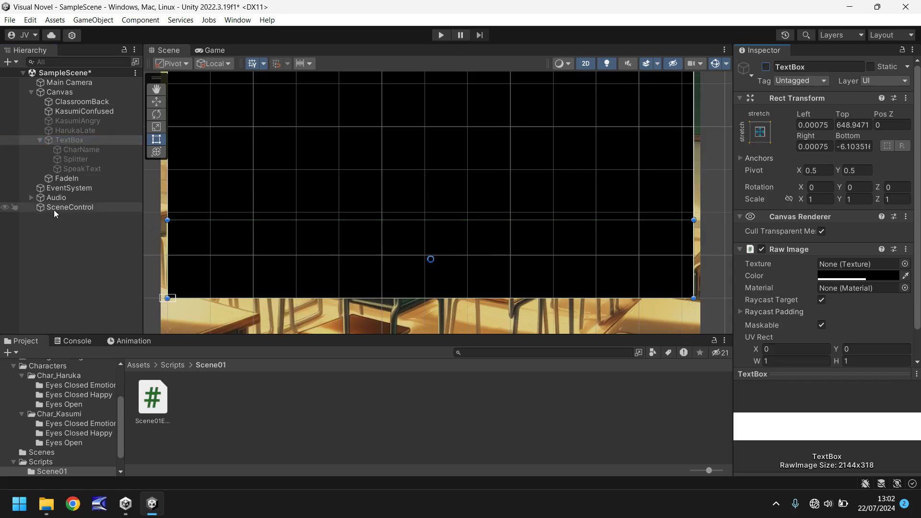
{"action": "left_click", "coordinate": [79, 208]}
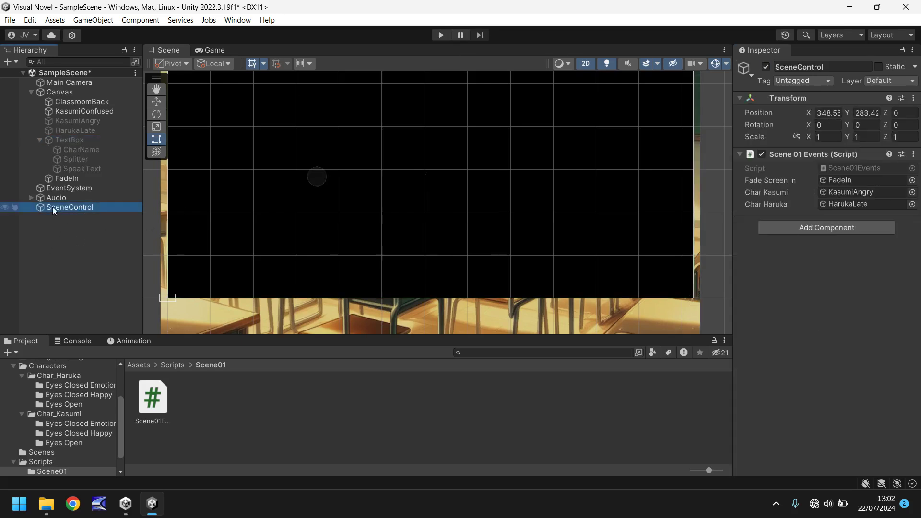
Step: Open Scene01Events.cs and add a blank line after the placeholder comment
{"action": "double_click", "coordinate": [868, 169]}
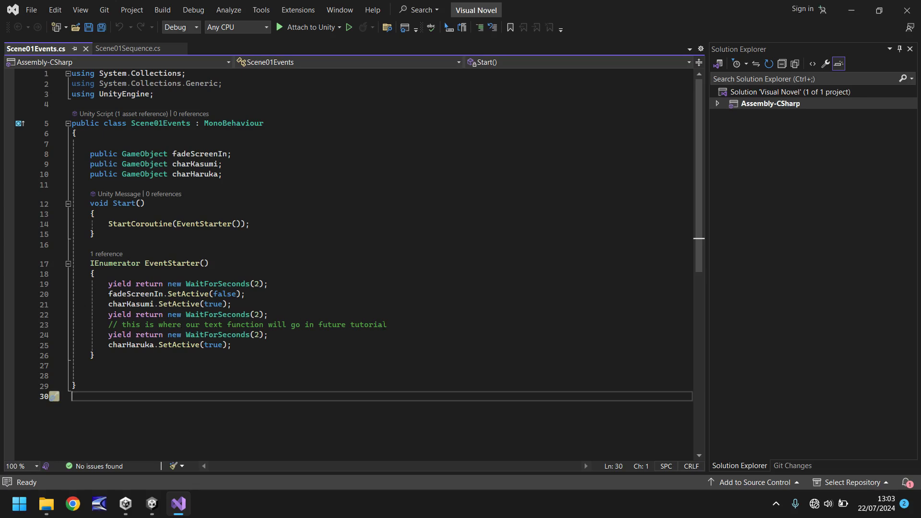
{"action": "left_click", "coordinate": [405, 326]}
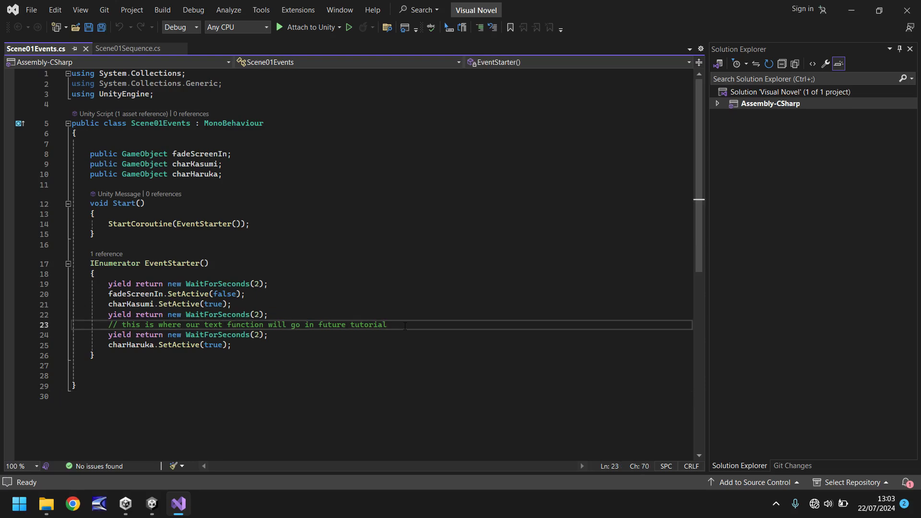
{"action": "key", "text": "Return"}
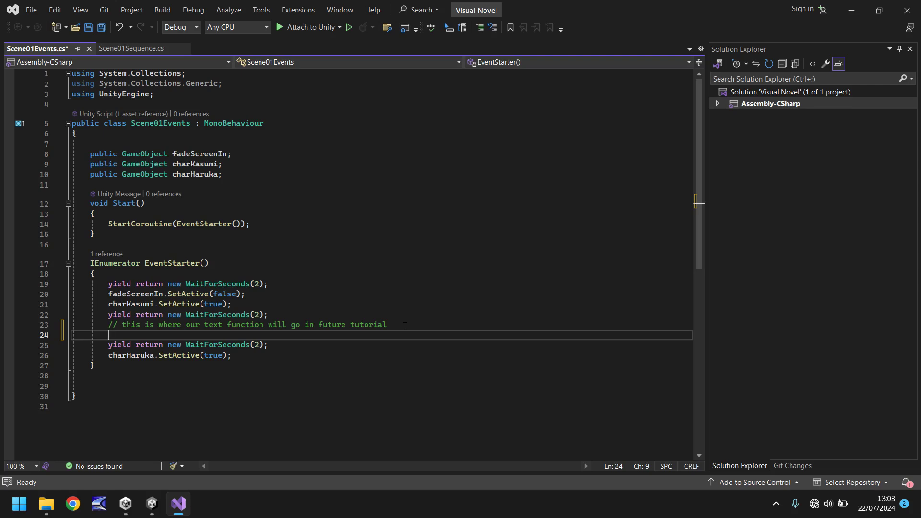
Step: Declare 'public GameObject textBox;' below the charHaruka field
{"action": "left_click", "coordinate": [236, 175]}
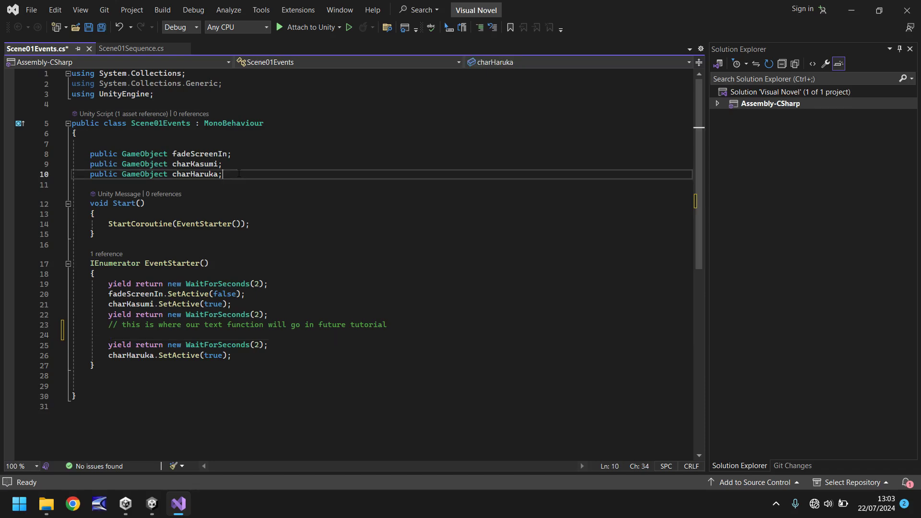
{"action": "key", "text": "Return"}
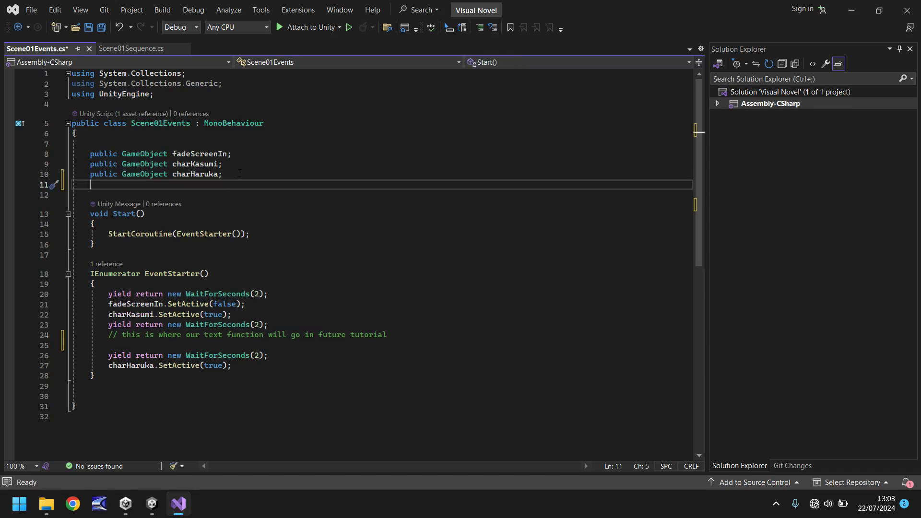
{"action": "type", "text": "publi"}
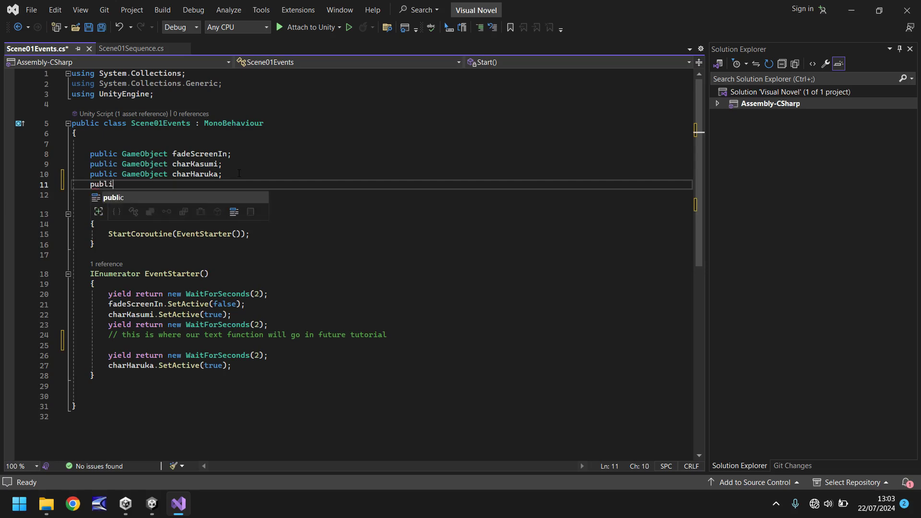
{"action": "type", "text": "c Game"}
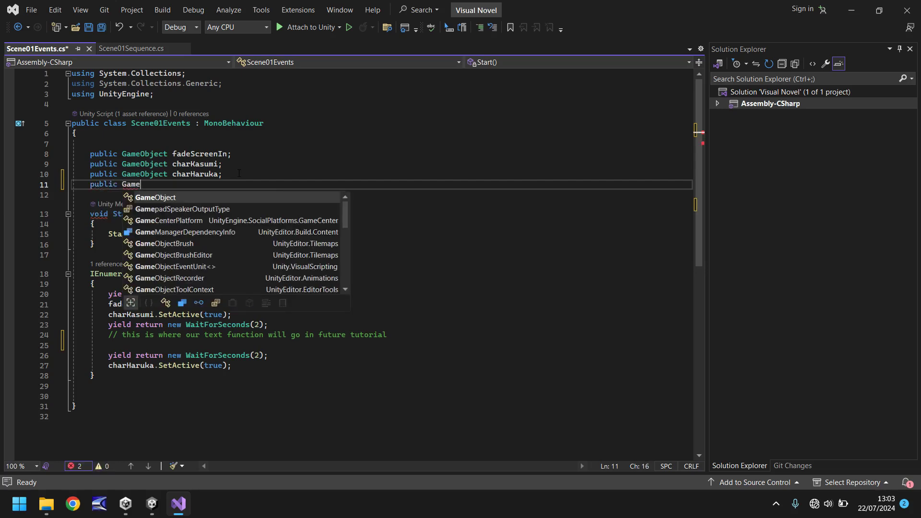
{"action": "key", "text": "Tab"}
{"action": "type", "text": "text"}
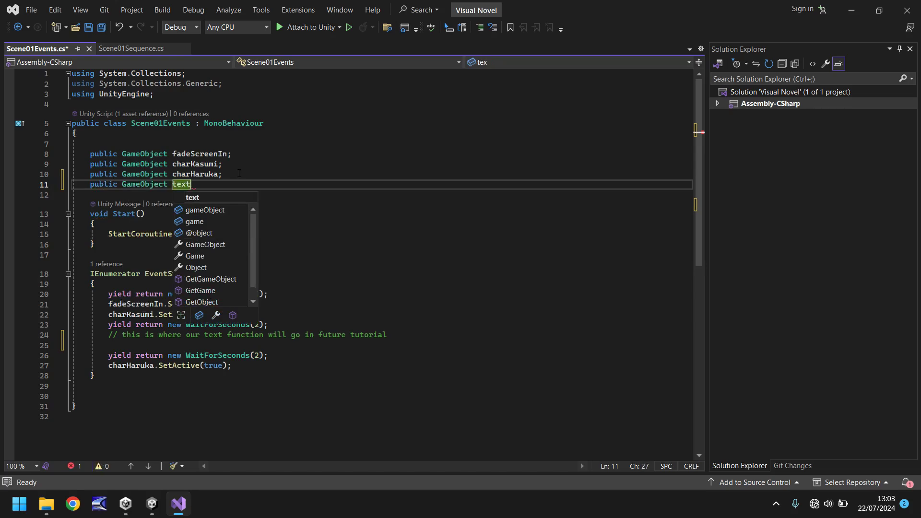
{"action": "type", "text": "Box;"}
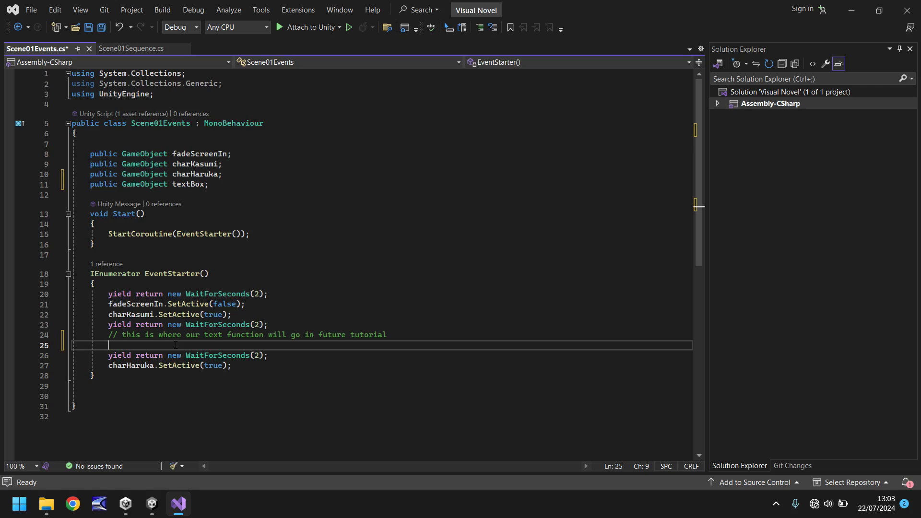
Step: Add 'textBox.SetActive(true);' after the comment and save the script
{"action": "type", "text": "text"}
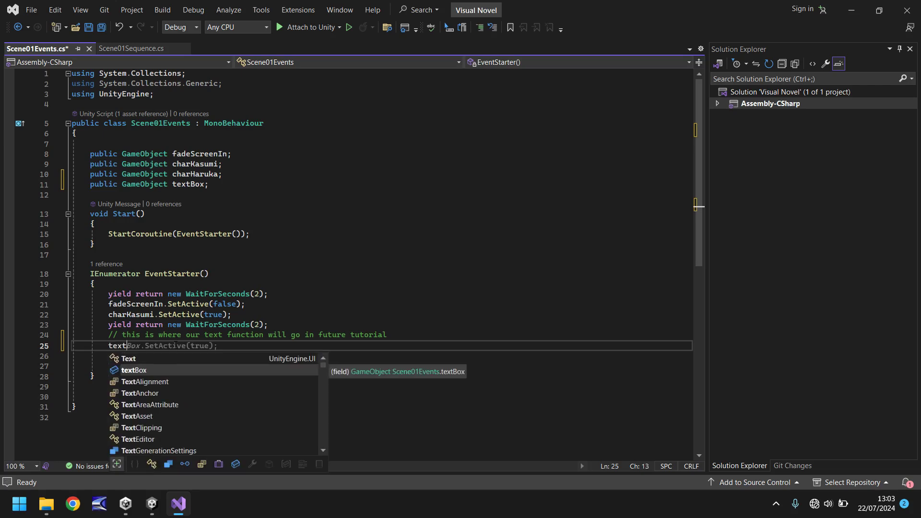
{"action": "type", "text": "Box."}
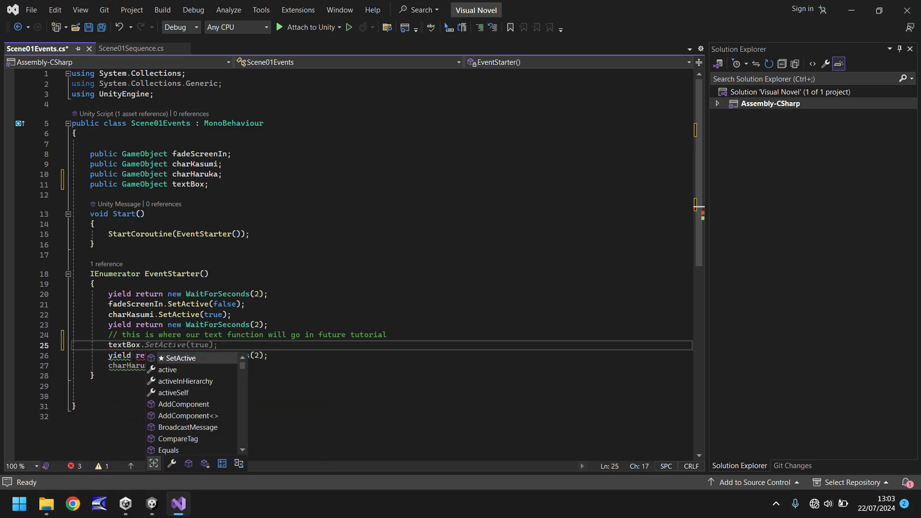
{"action": "key", "text": "Tab"}
{"action": "key", "text": "Tab"}
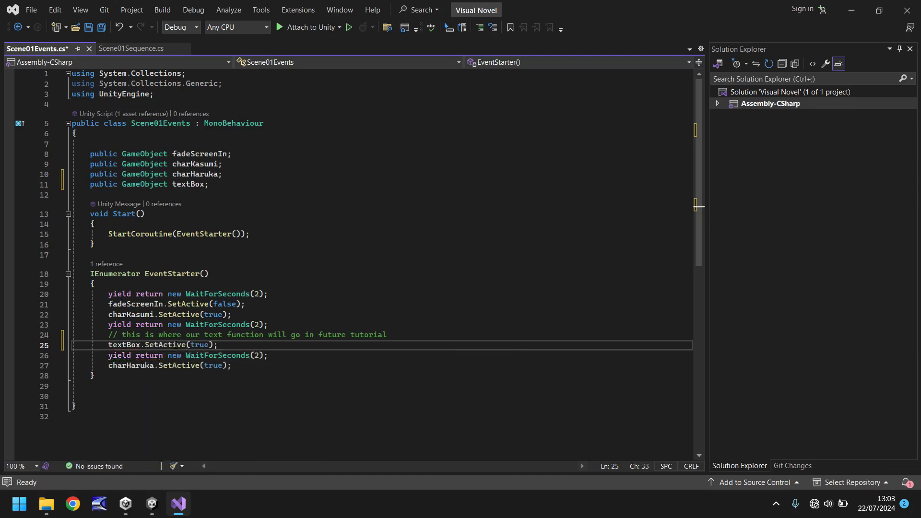
{"action": "key", "text": "ctrl+s"}
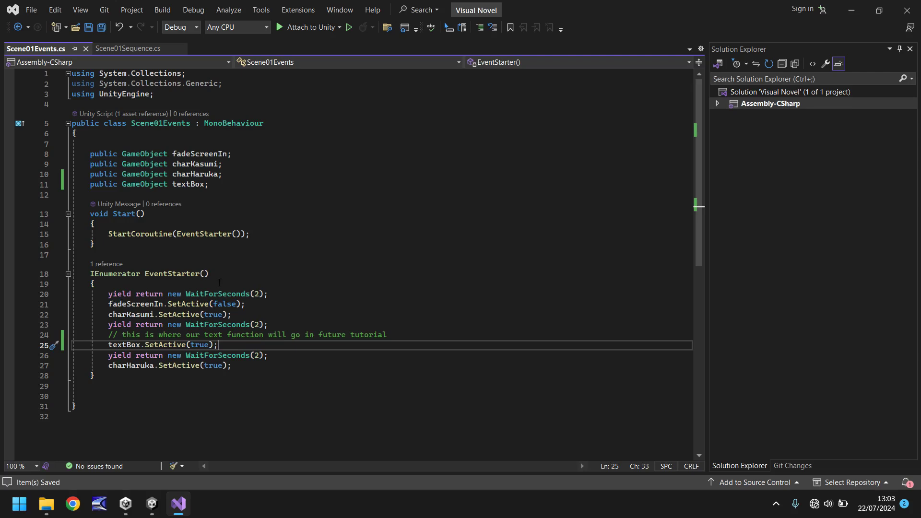
Step: Back in Unity, assign TextBox to Scene 01 Events' Text Box slot and play the scene
{"action": "mouse_move", "coordinate": [154, 508]}
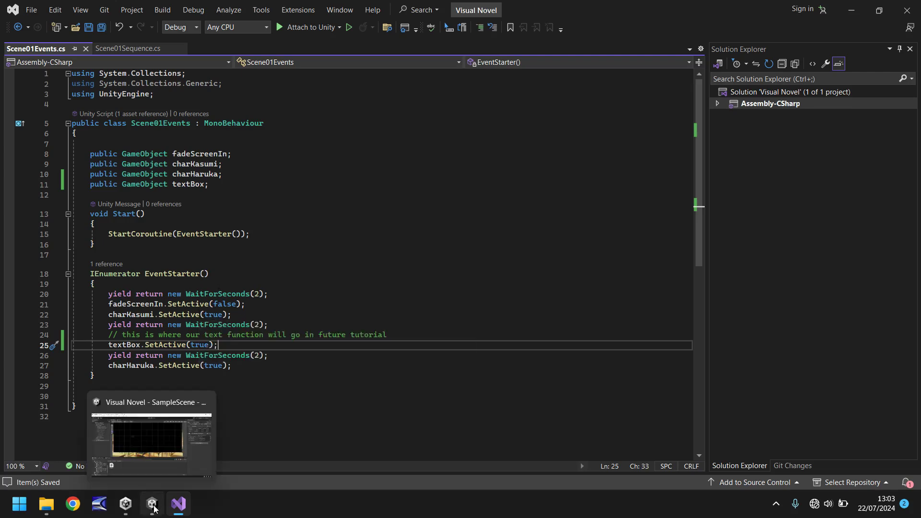
{"action": "left_click", "coordinate": [151, 435]}
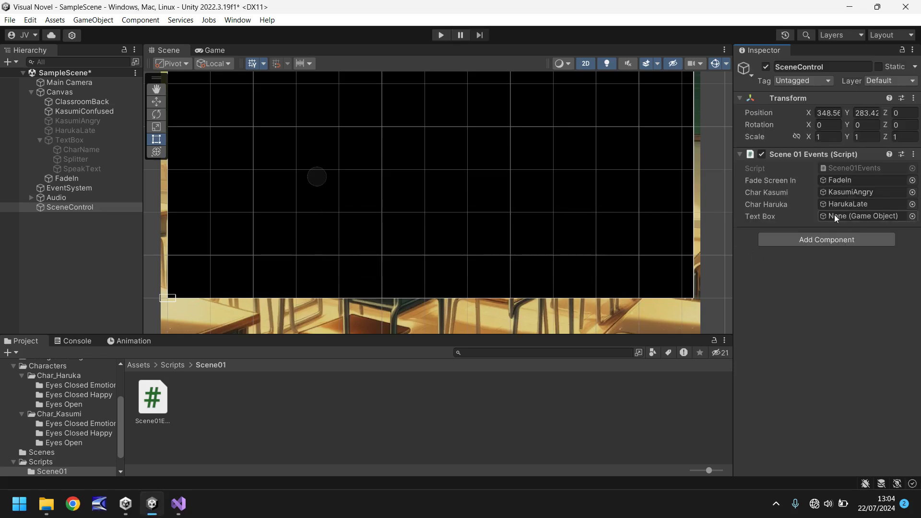
{"action": "left_click_drag", "start_coordinate": [69, 140], "coordinate": [857, 218]}
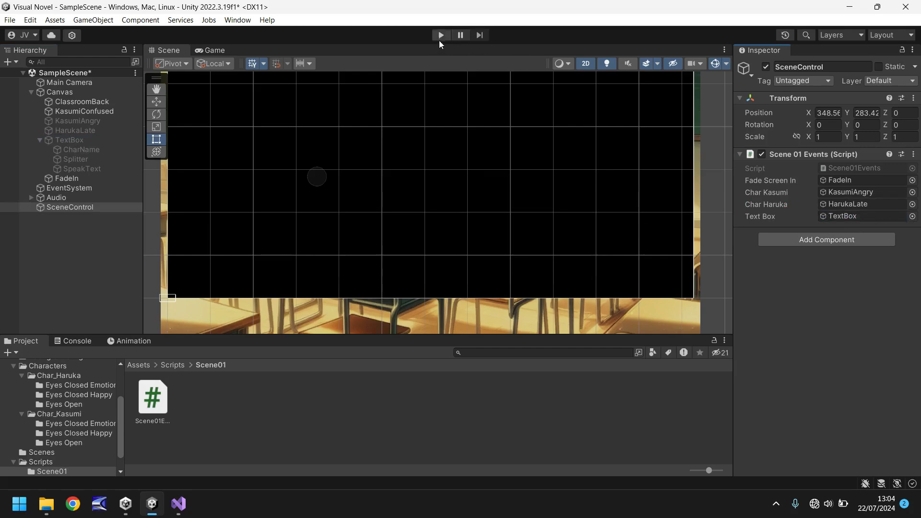
{"action": "left_click", "coordinate": [439, 39]}
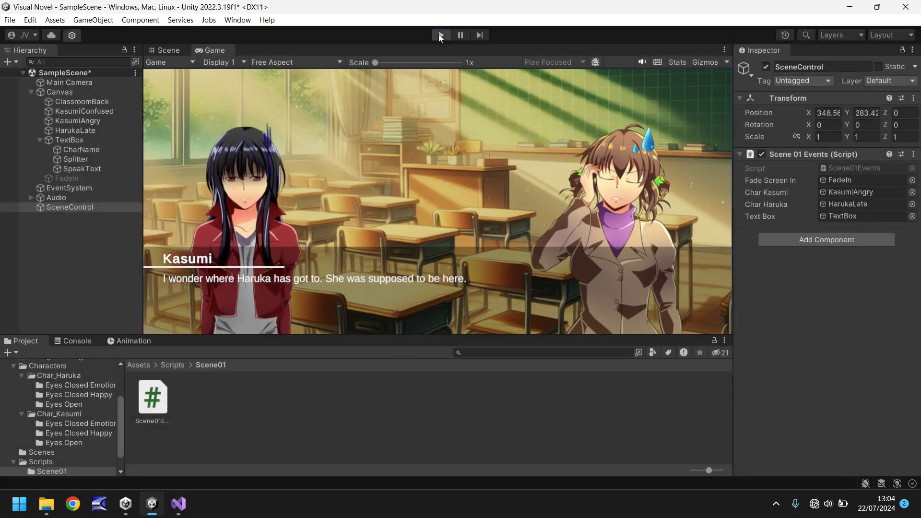
Step: Stop the running scene after the dialogue box test
{"action": "left_click", "coordinate": [440, 36]}
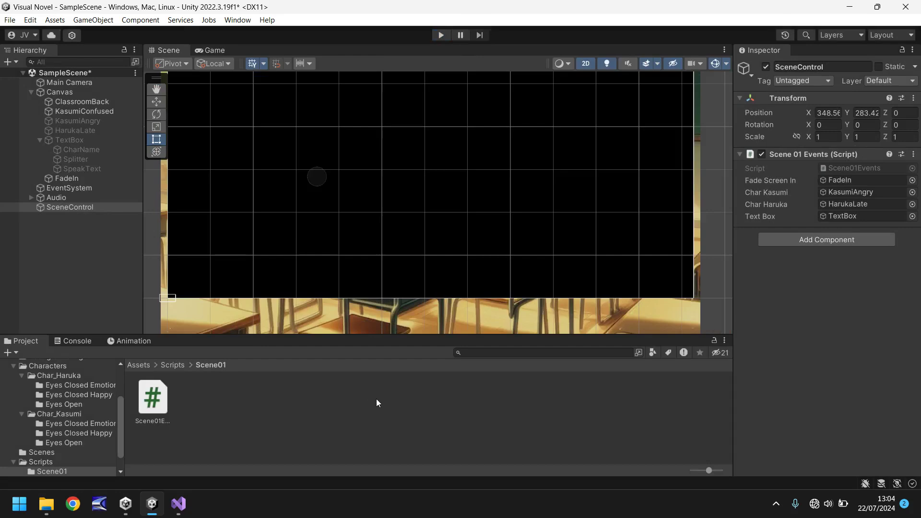